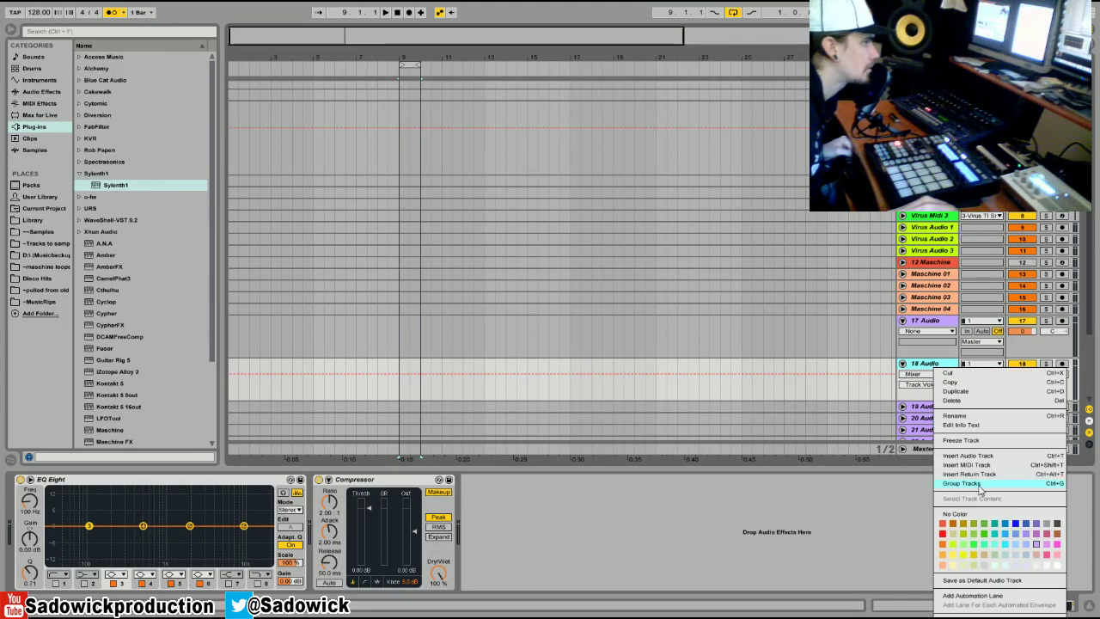
- Insert a MIDI track, load Sylenth1 onto it and initialise its preset
{"action": "left_click", "coordinate": [968, 465]}
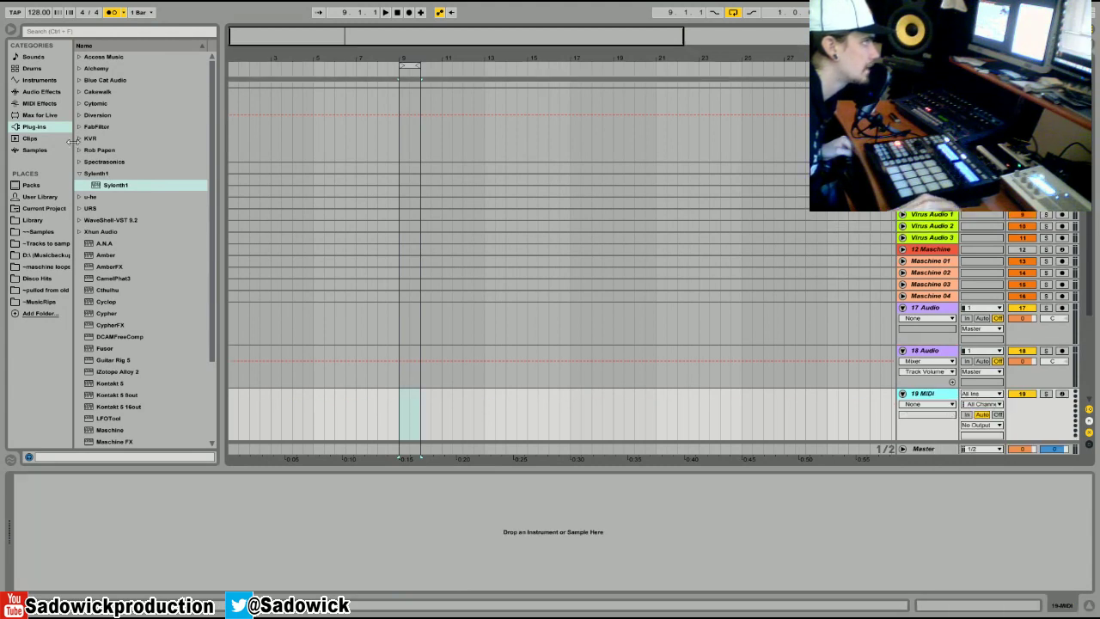
{"action": "left_click_drag", "start_coordinate": [112, 188], "coordinate": [220, 546]}
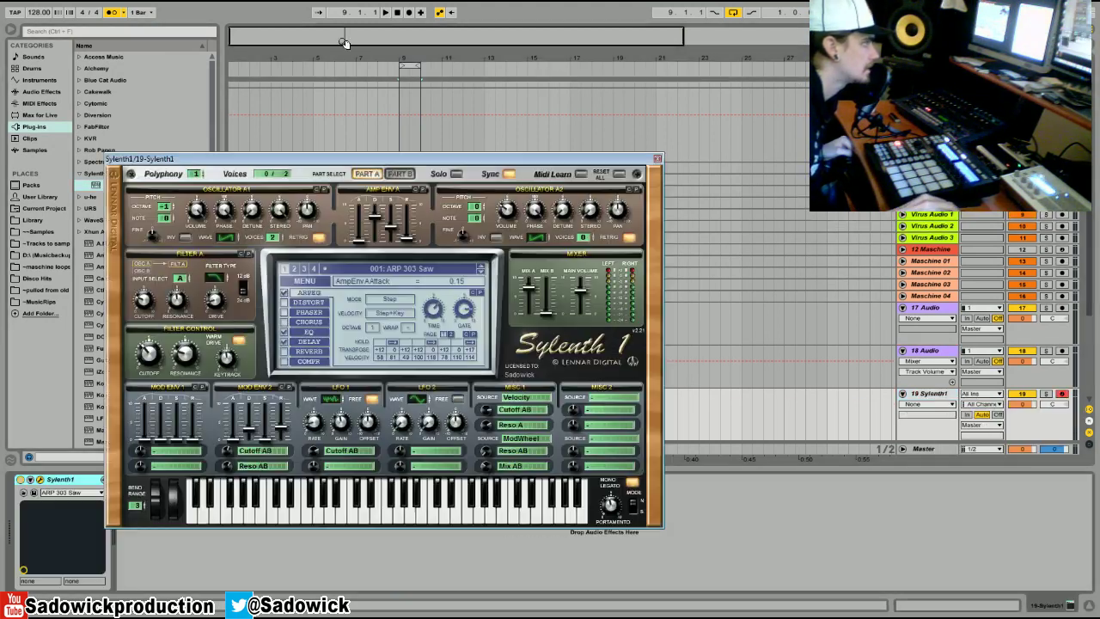
{"action": "left_click", "coordinate": [301, 282]}
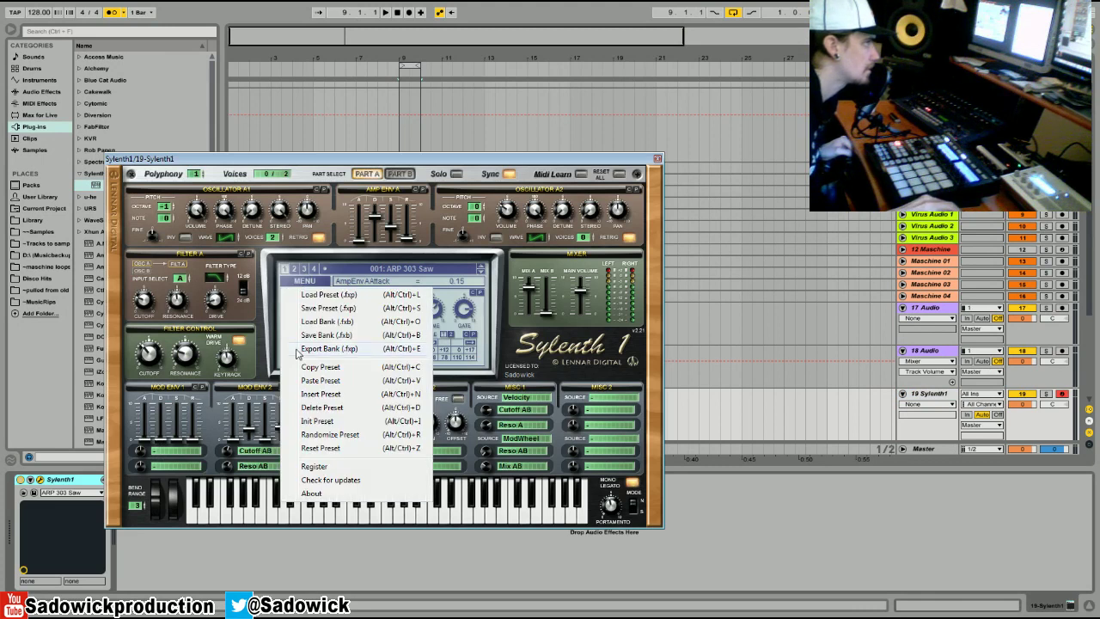
{"action": "left_click", "coordinate": [325, 421]}
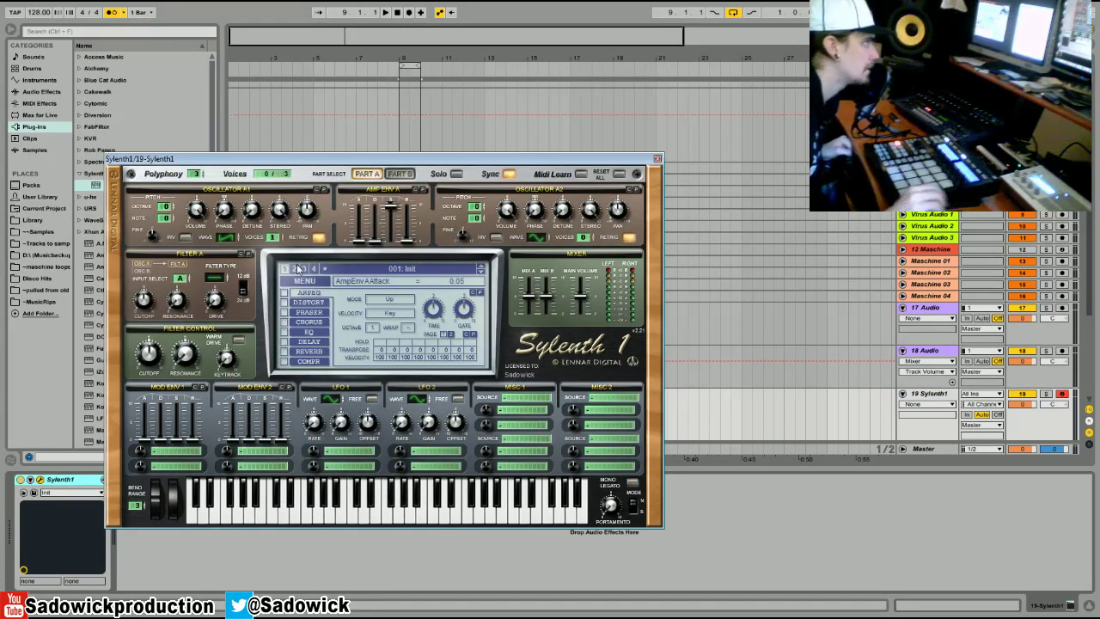
- Set oscillator A1's wave to Sine and give oscillator A2 a Pulse wave, one voice and octave -1
{"action": "left_click", "coordinate": [225, 240]}
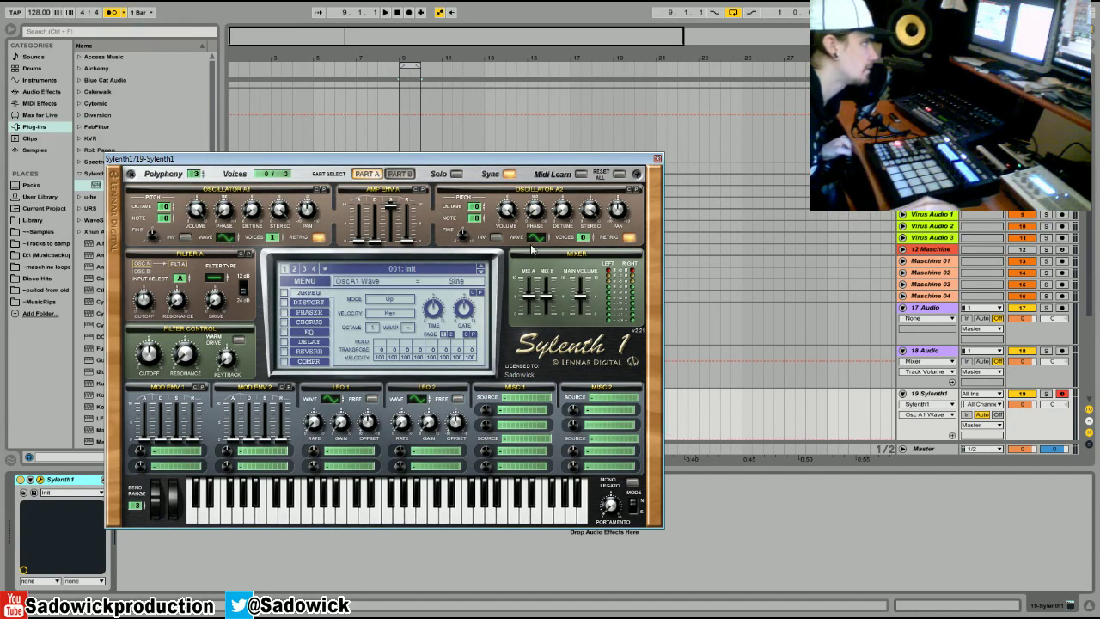
{"action": "left_click_drag", "start_coordinate": [544, 238], "coordinate": [548, 215]}
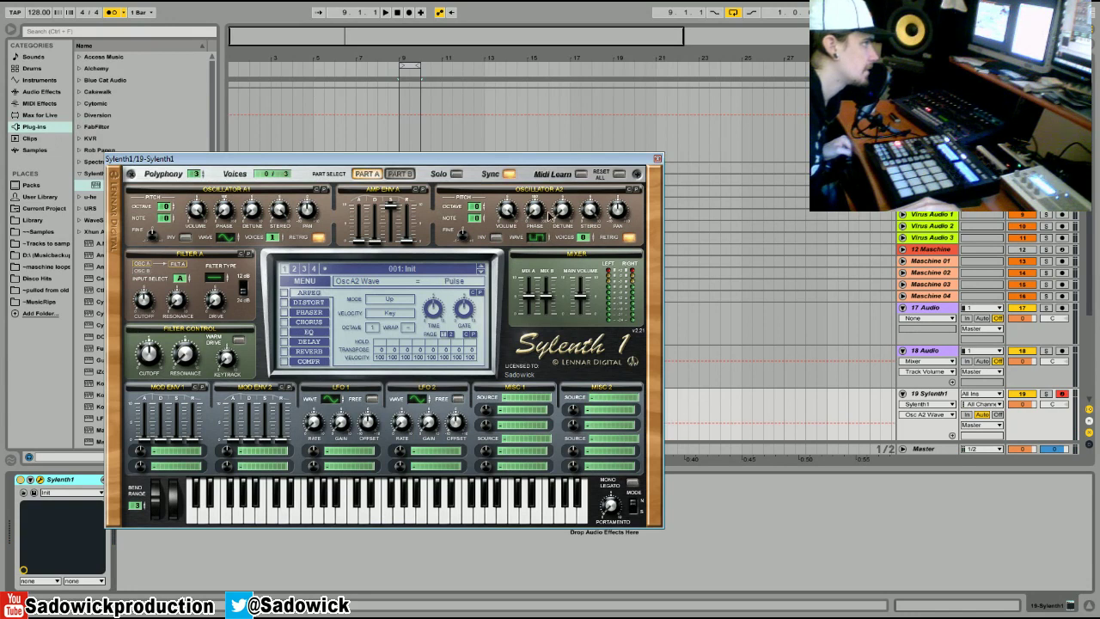
{"action": "left_click", "coordinate": [585, 238]}
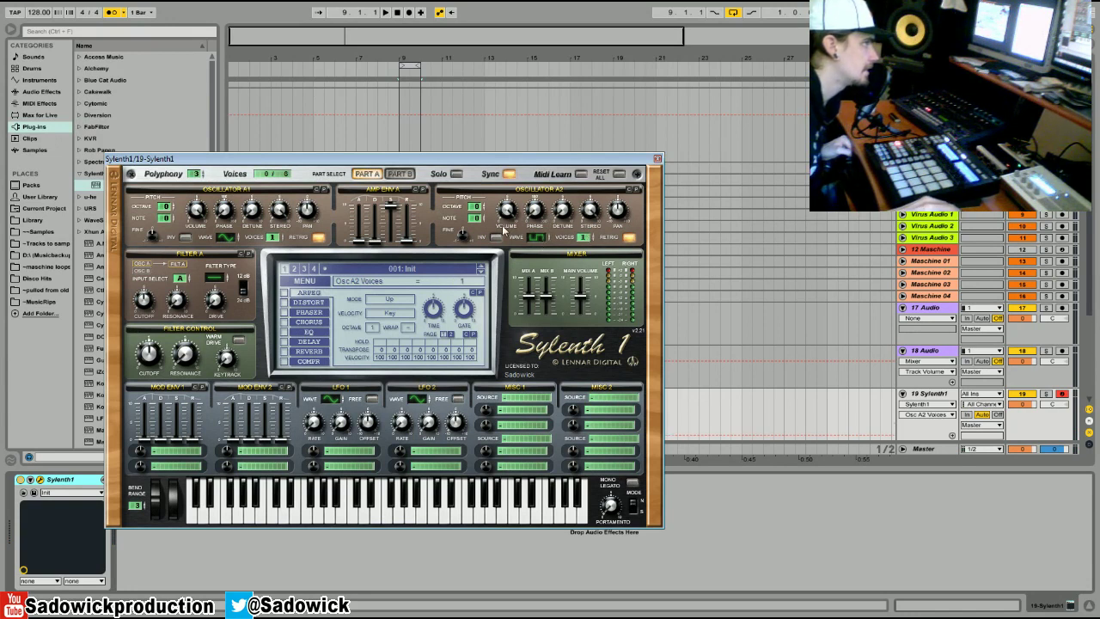
{"action": "left_click_drag", "start_coordinate": [478, 207], "coordinate": [478, 215]}
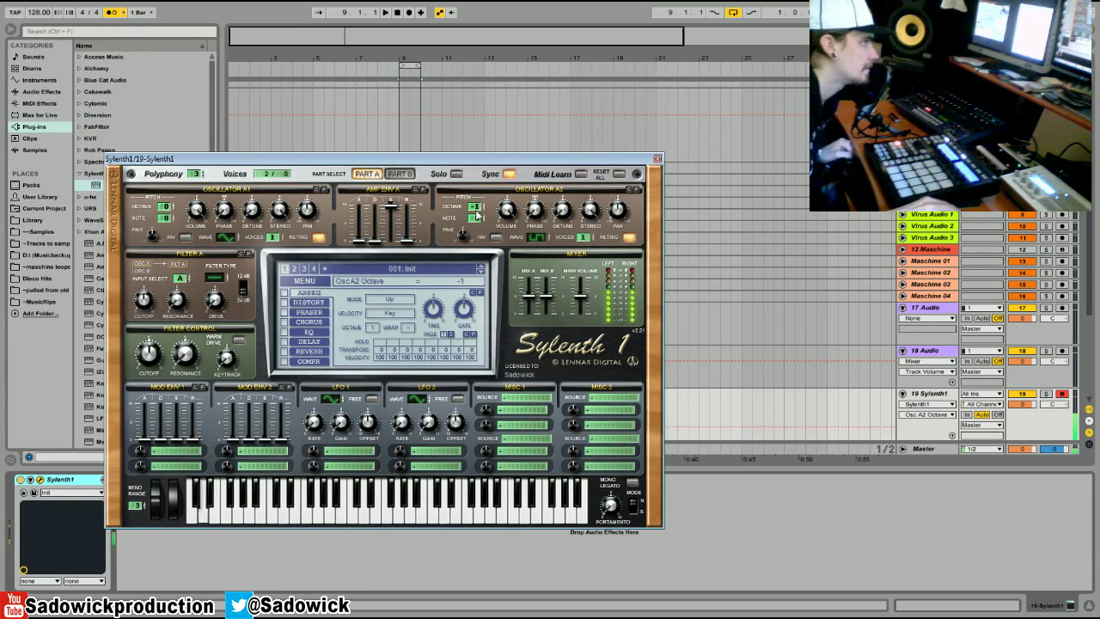
{"action": "left_click", "coordinate": [584, 238]}
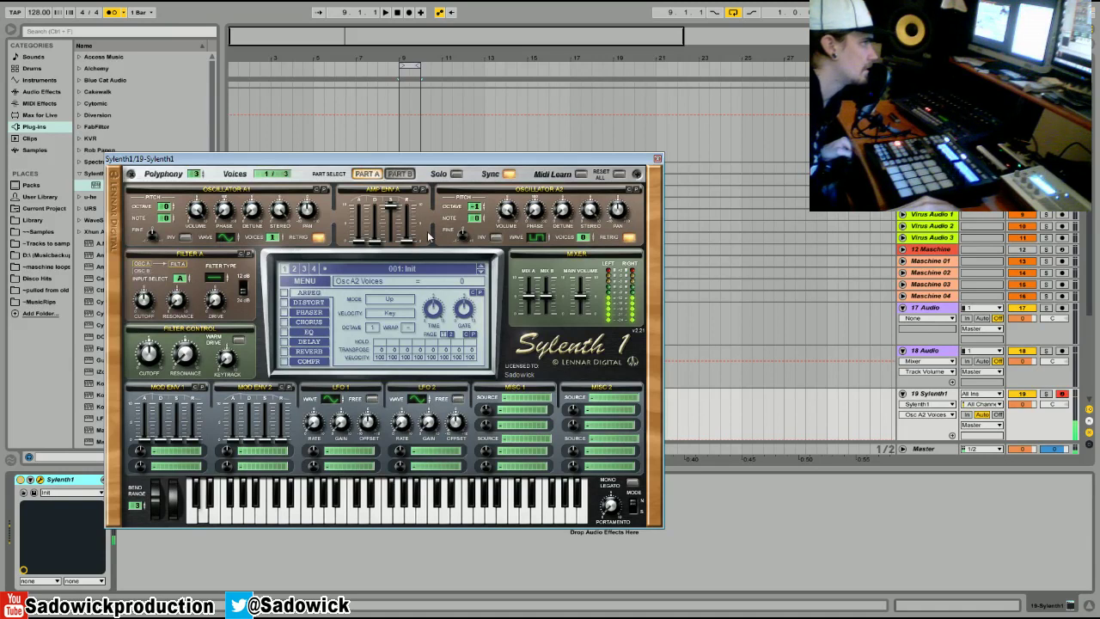
{"action": "left_click", "coordinate": [588, 239]}
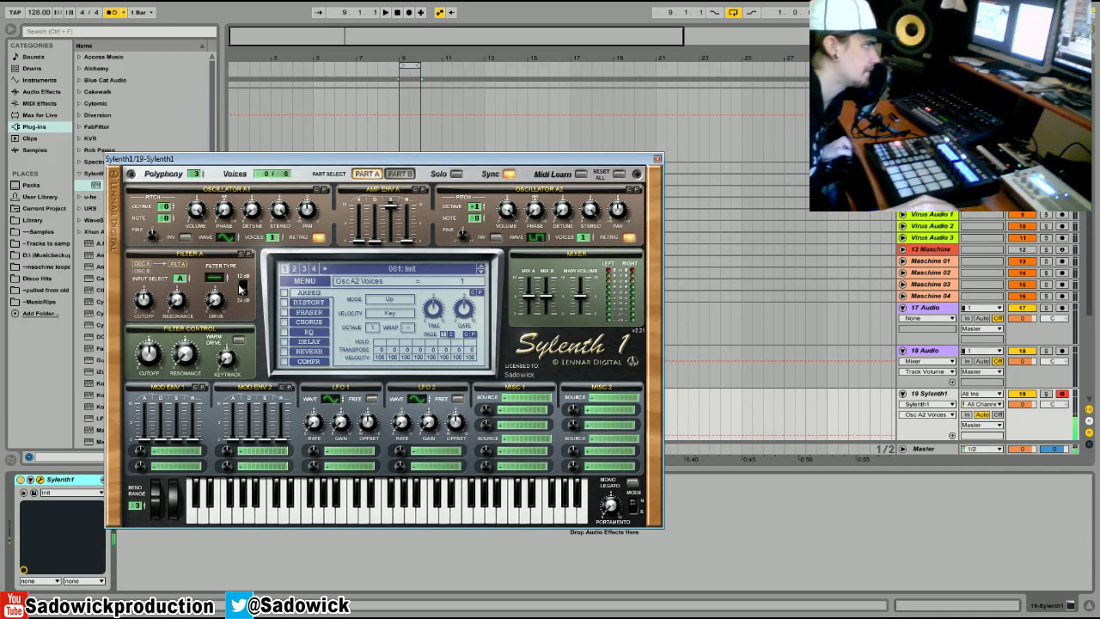
- Set Filter A to Lowpass and lower the Filter Control cutoff to about 33.5 Hz
{"action": "left_click", "coordinate": [220, 281]}
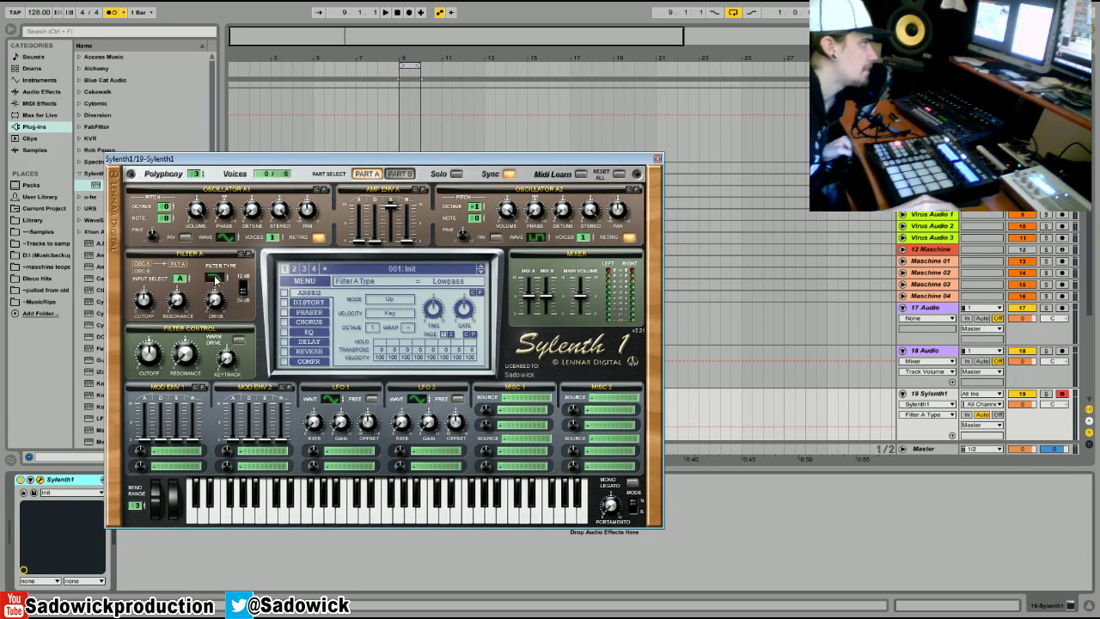
{"action": "left_click", "coordinate": [160, 359]}
{"action": "left_click_drag", "start_coordinate": [156, 362], "coordinate": [156, 375]}
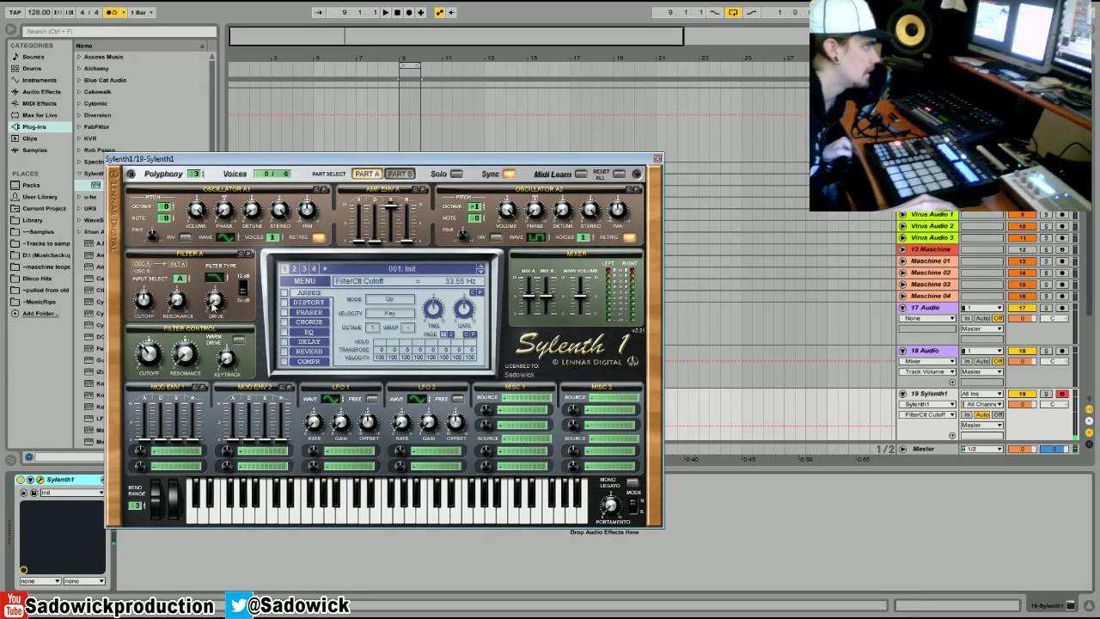
- Route Mod Env 1 to Cutoff A, then shape its envelope sliders and modulation amount
{"action": "left_click", "coordinate": [169, 451]}
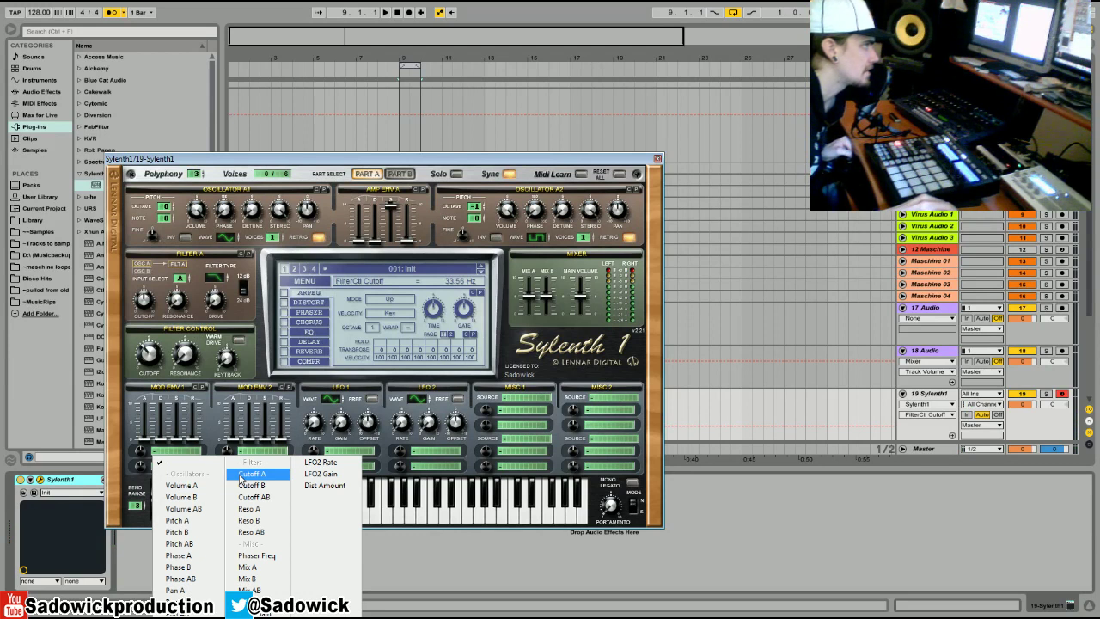
{"action": "left_click", "coordinate": [247, 474]}
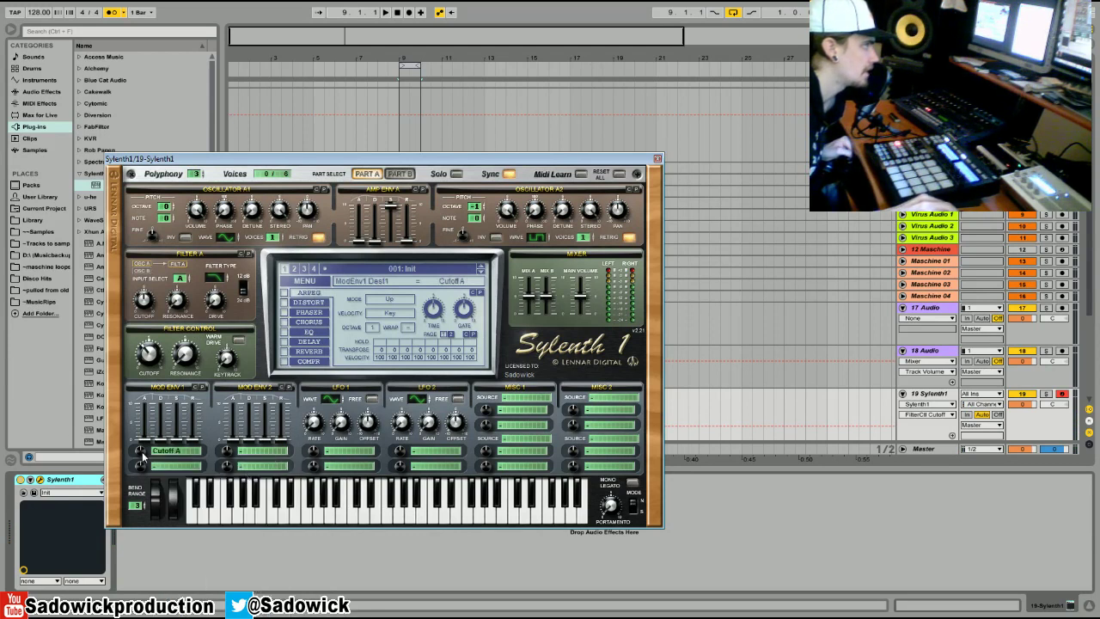
{"action": "left_click_drag", "start_coordinate": [144, 437], "coordinate": [176, 301]}
{"action": "left_click_drag", "start_coordinate": [176, 447], "coordinate": [145, 457]}
- Set Mod Env 1's cutoff amount to -5.62 and Filter A's drive to 1.00, and raise the Filter Control cutoff
{"action": "left_click_drag", "start_coordinate": [147, 352], "coordinate": [149, 351]}
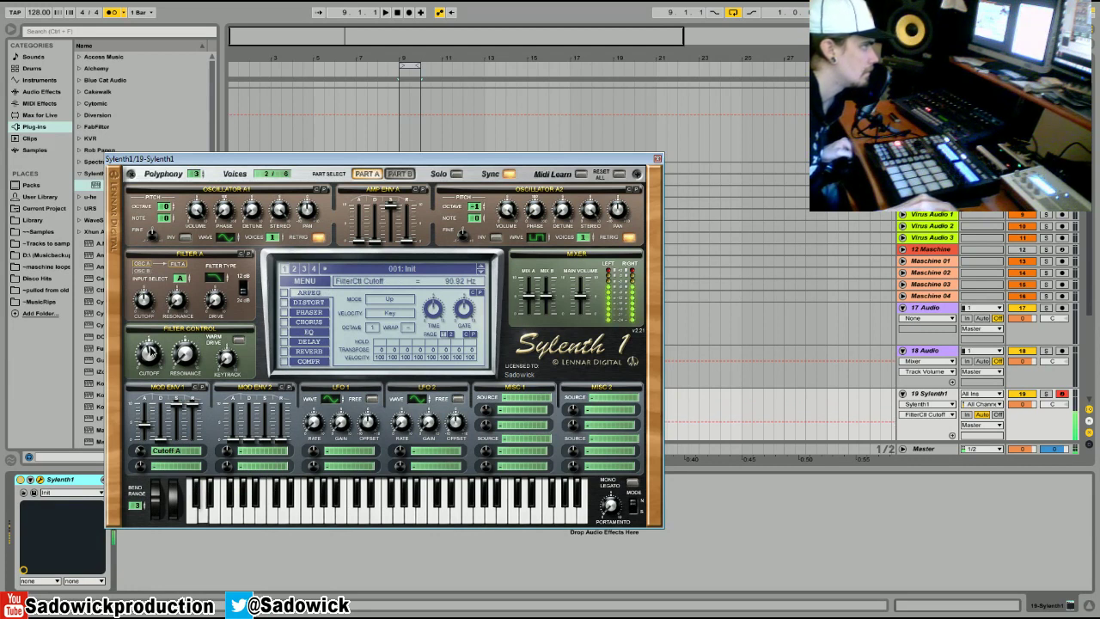
{"action": "left_click_drag", "start_coordinate": [142, 450], "coordinate": [142, 456]}
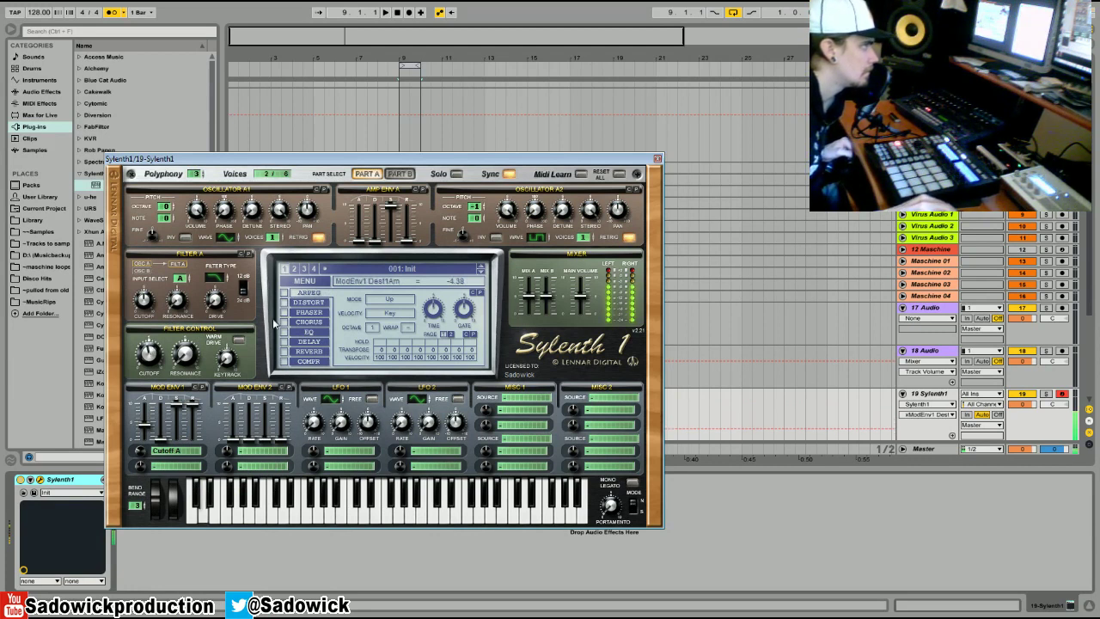
{"action": "left_click_drag", "start_coordinate": [217, 298], "coordinate": [218, 318]}
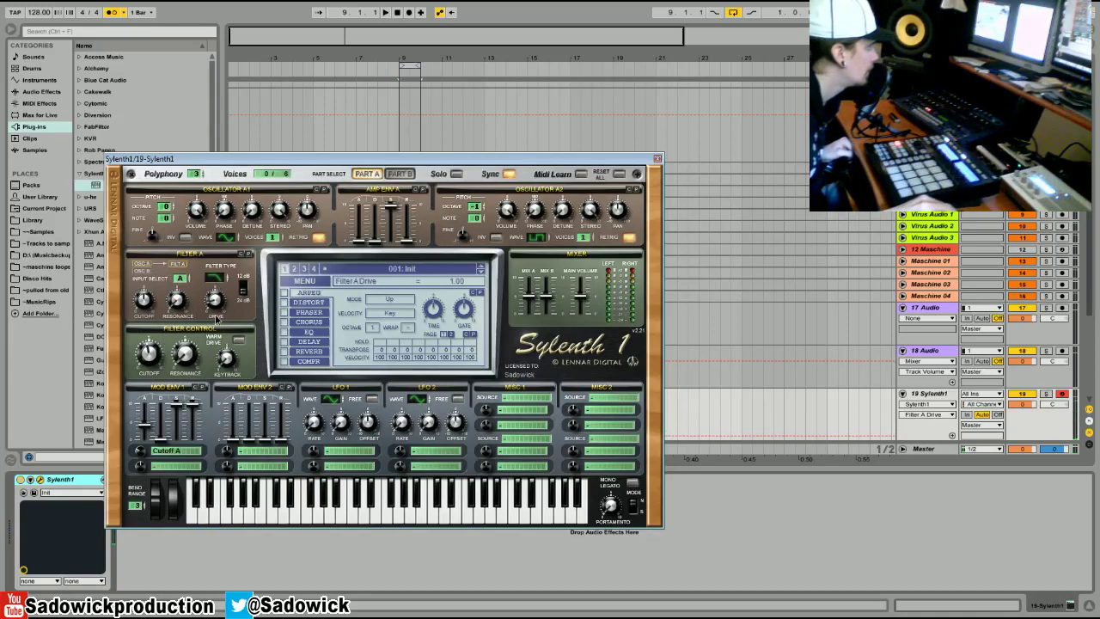
{"action": "left_click_drag", "start_coordinate": [140, 465], "coordinate": [140, 469]}
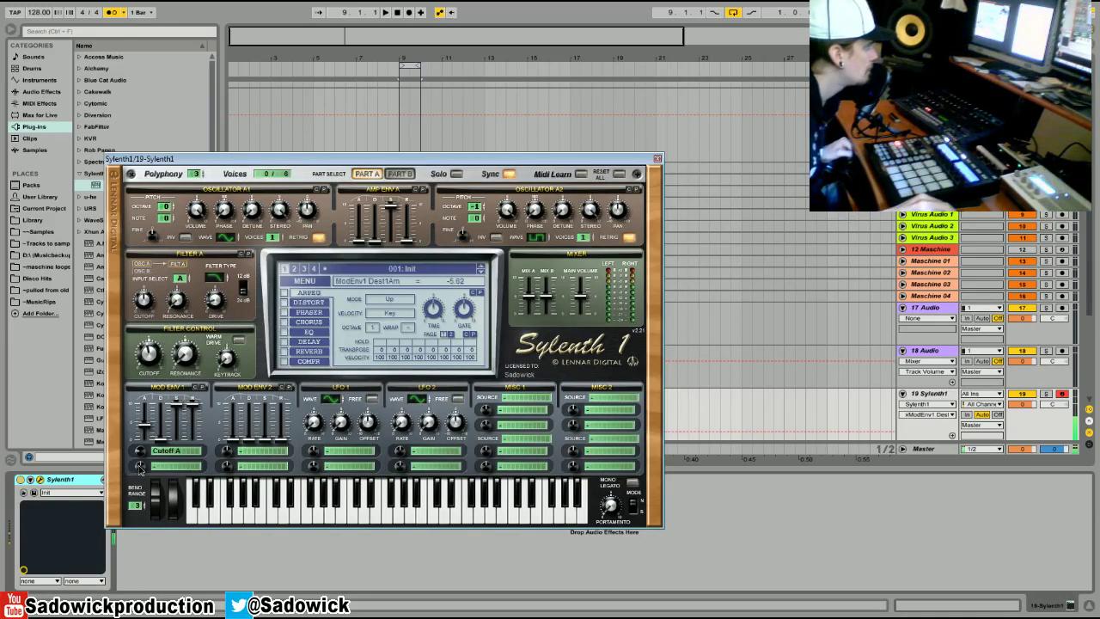
{"action": "left_click", "coordinate": [150, 352]}
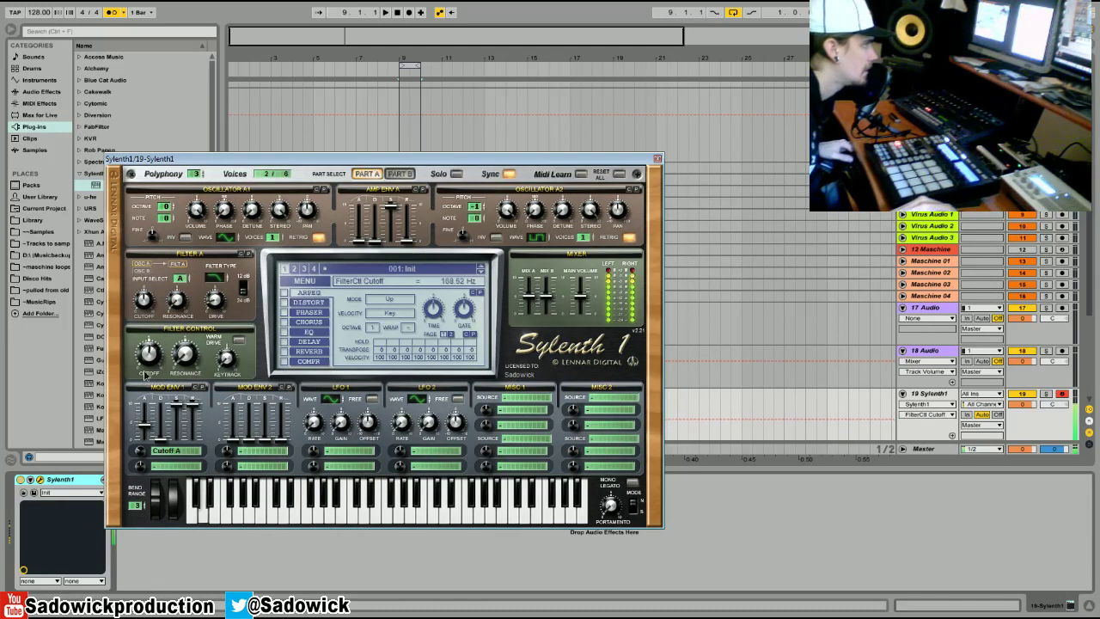
- Close the synth window and insert an eighth-note MIDI clip on the first off-beat of bar 9 in the Sylenth1 track
{"action": "left_click", "coordinate": [658, 160]}
{"action": "key", "text": "plus"}
{"action": "key", "text": "plus"}
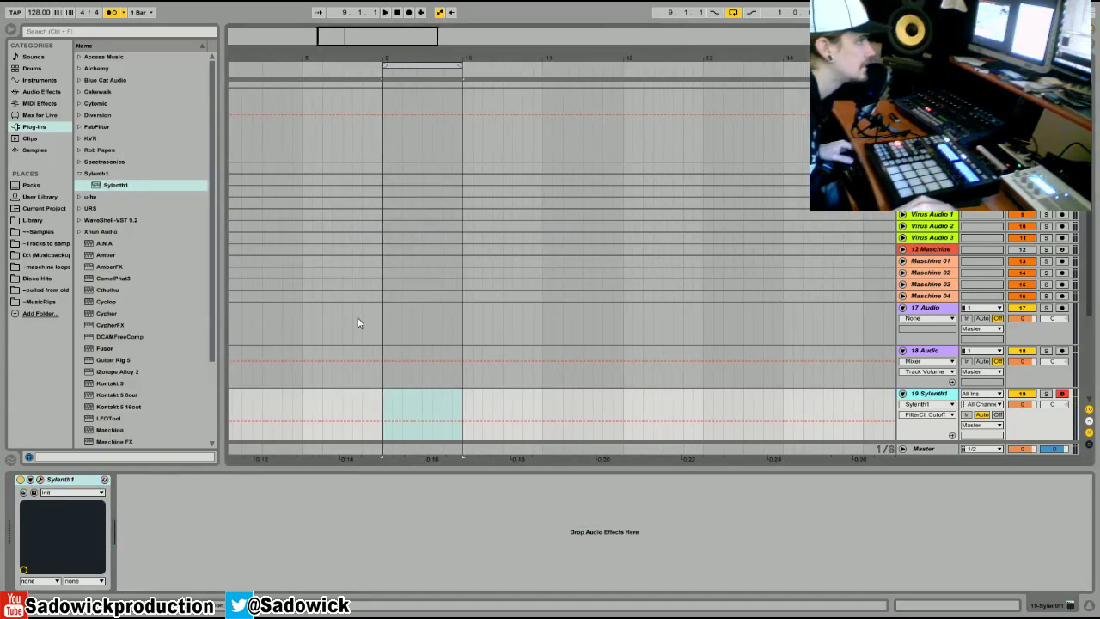
{"action": "left_click", "coordinate": [385, 319]}
{"action": "key", "text": "space"}
{"action": "key", "text": "space"}
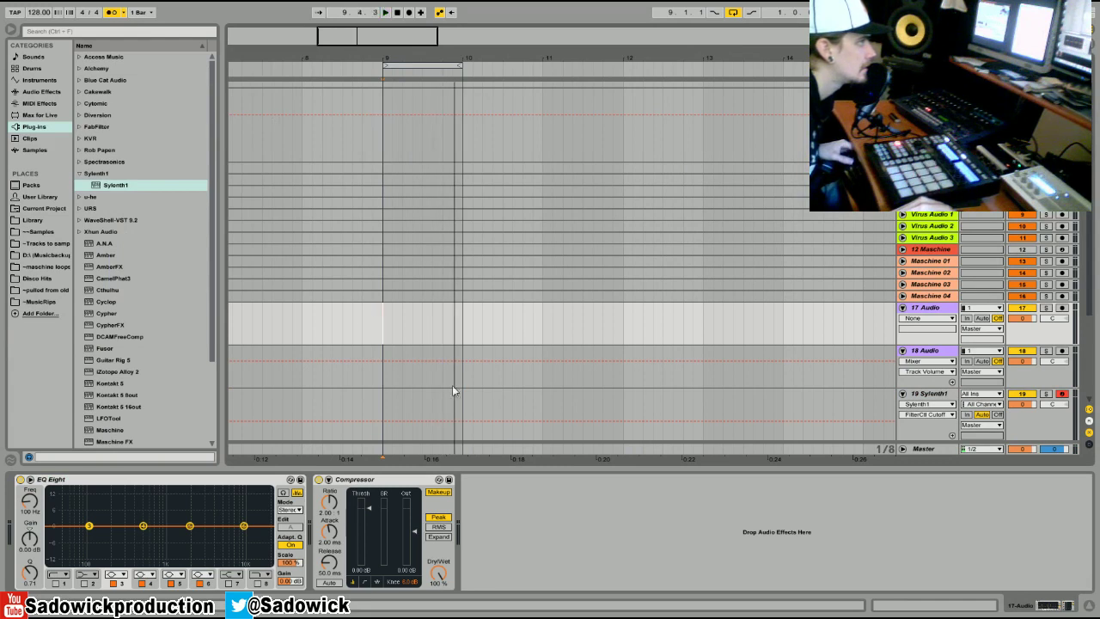
{"action": "right_click", "coordinate": [394, 397]}
{"action": "left_click", "coordinate": [425, 461]}
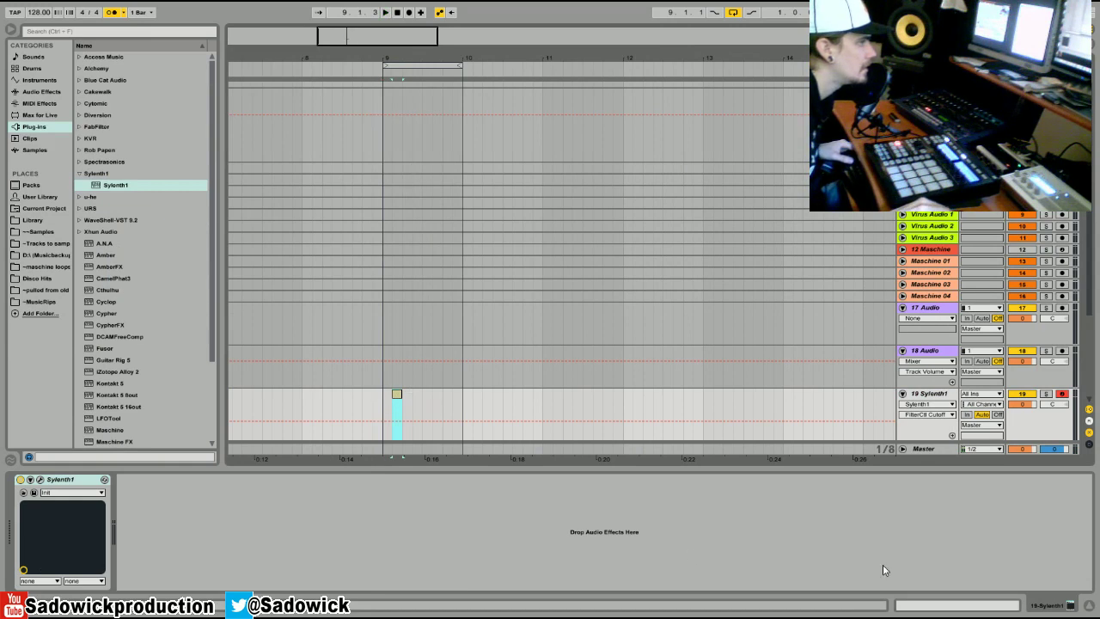
- Enlarge the clip's note editor and draw a D1 note spanning the clip's full length
{"action": "key", "text": "shift+Tab"}
{"action": "left_click_drag", "start_coordinate": [246, 469], "coordinate": [247, 337]}
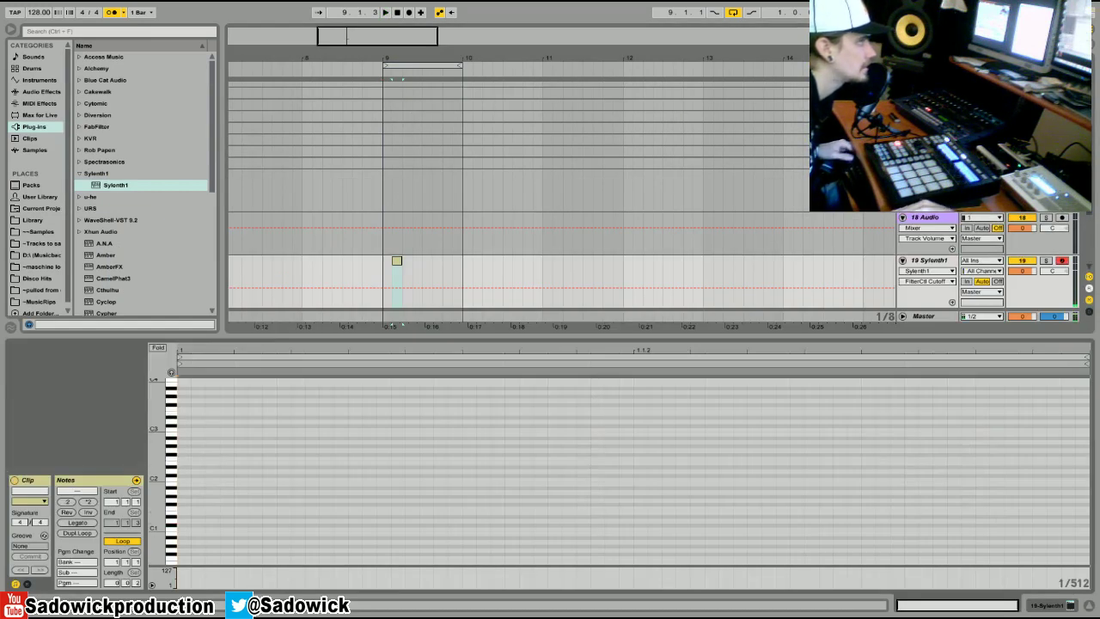
{"action": "left_click", "coordinate": [184, 521]}
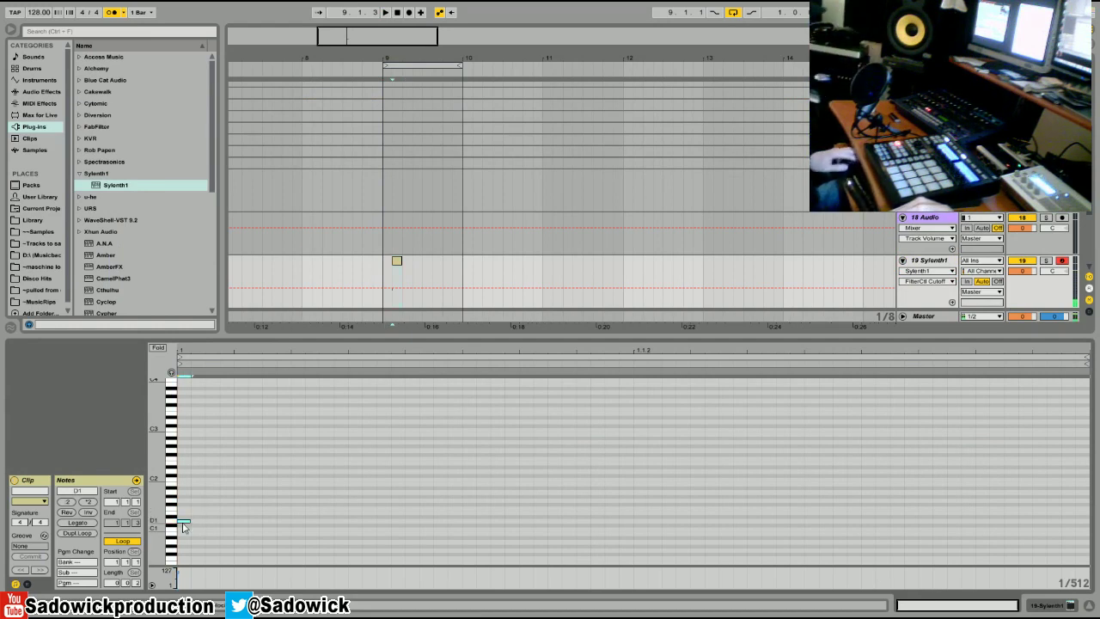
{"action": "left_click_drag", "start_coordinate": [194, 524], "coordinate": [947, 533]}
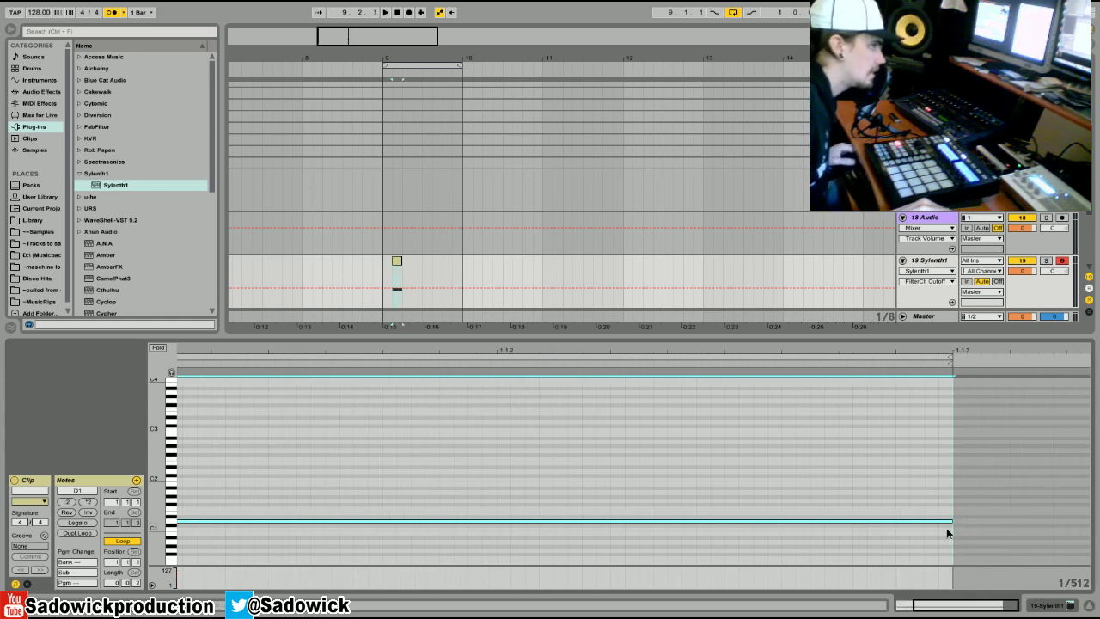
- Select the first beat of bar 9 including its off-beat clip and duplicate it three times to fill the bar
{"action": "left_click", "coordinate": [382, 271]}
{"action": "left_click", "coordinate": [400, 274]}
{"action": "key", "text": "ctrl+d"}
{"action": "key", "text": "ctrl+d"}
{"action": "key", "text": "ctrl+d"}
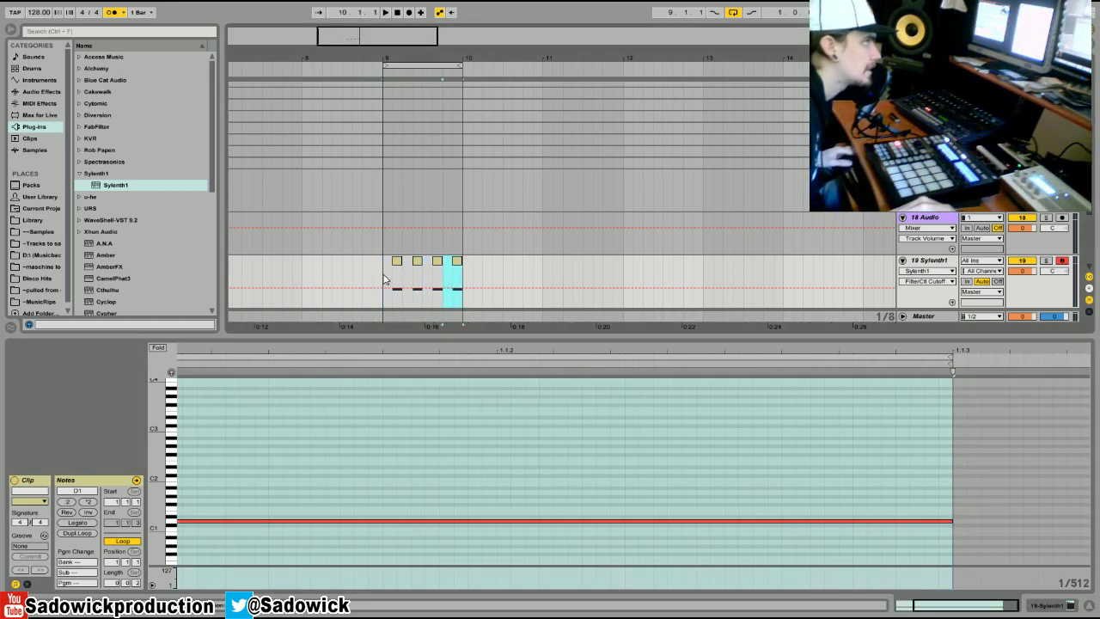
- Play the looped bass pattern, shrink the note editor, disarm the Sylenth1 track and turn off the metronome
{"action": "left_click", "coordinate": [654, 275]}
{"action": "key", "text": "space"}
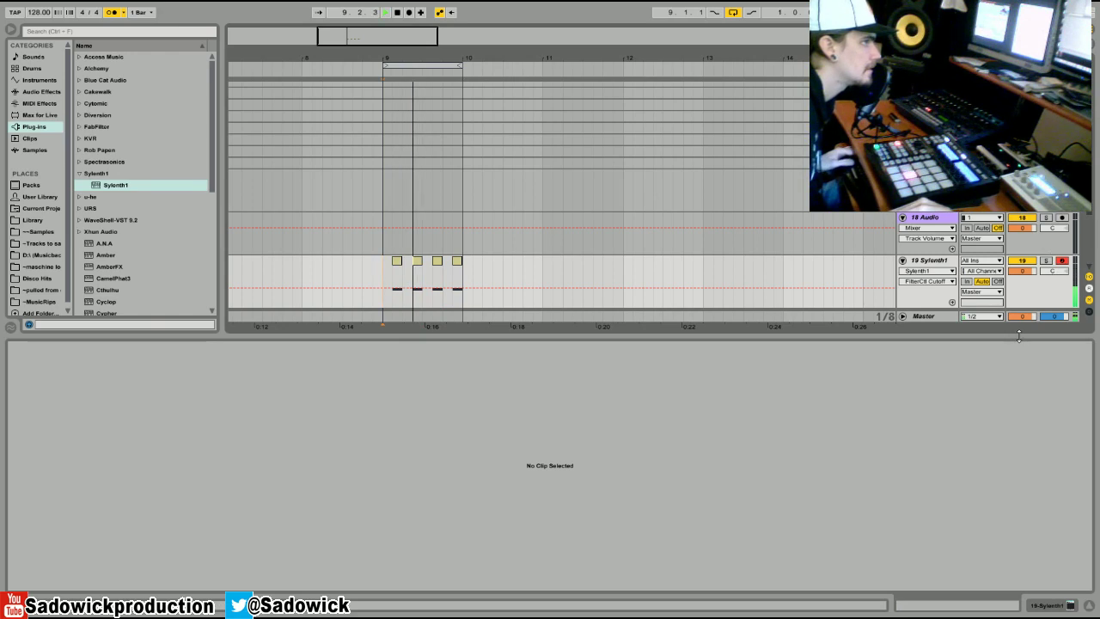
{"action": "left_click_drag", "start_coordinate": [1020, 337], "coordinate": [1019, 469]}
{"action": "left_click", "coordinate": [1063, 267]}
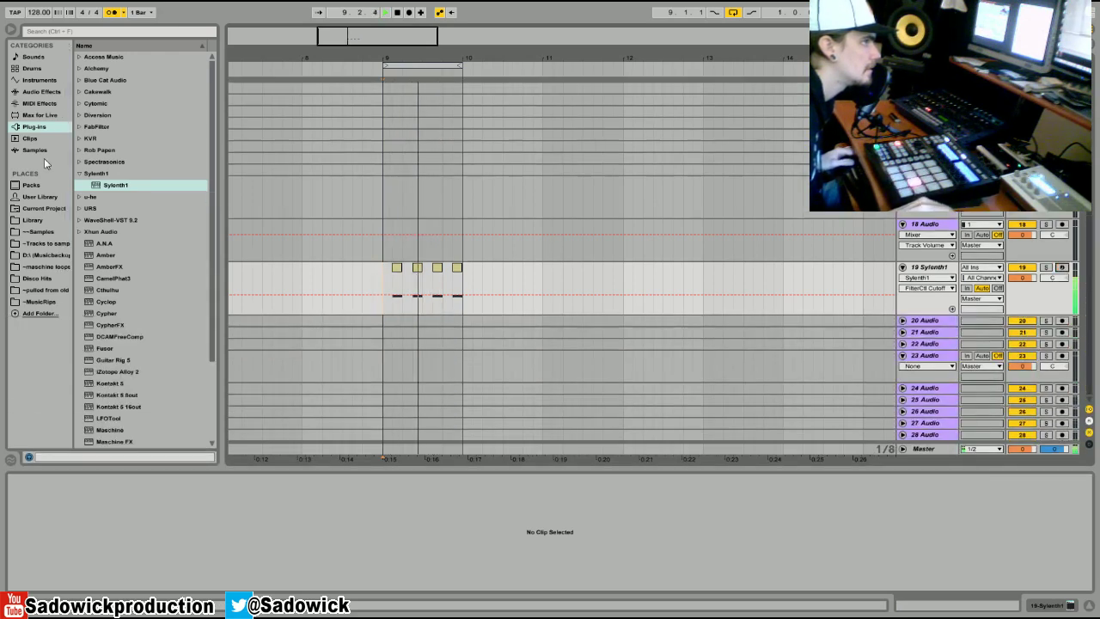
{"action": "left_click", "coordinate": [111, 13]}
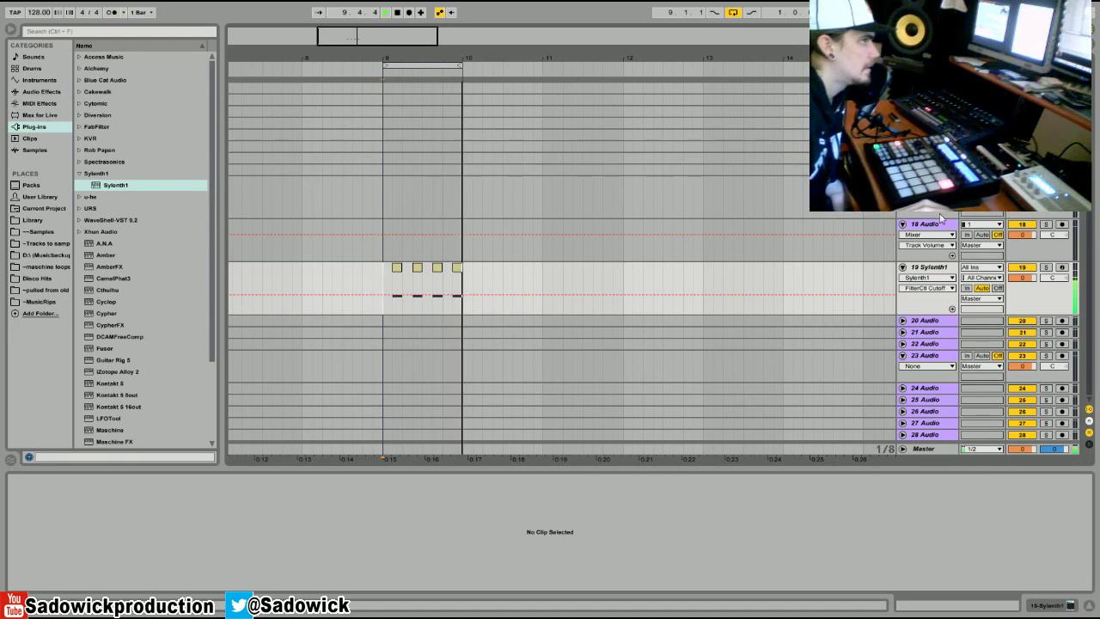
- Reopen Sylenth1 from the track's devices, lengthen the Amp Env A release and set polyphony to 1 while auditioning the loop
{"action": "left_click", "coordinate": [1048, 605]}
{"action": "key", "text": "space"}
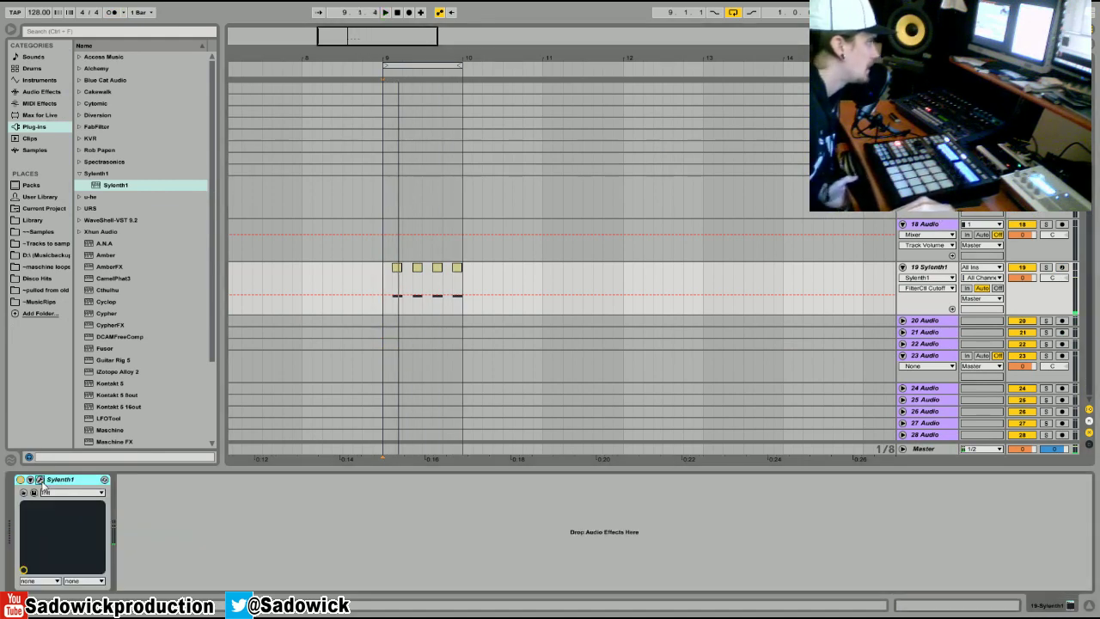
{"action": "left_click", "coordinate": [40, 481]}
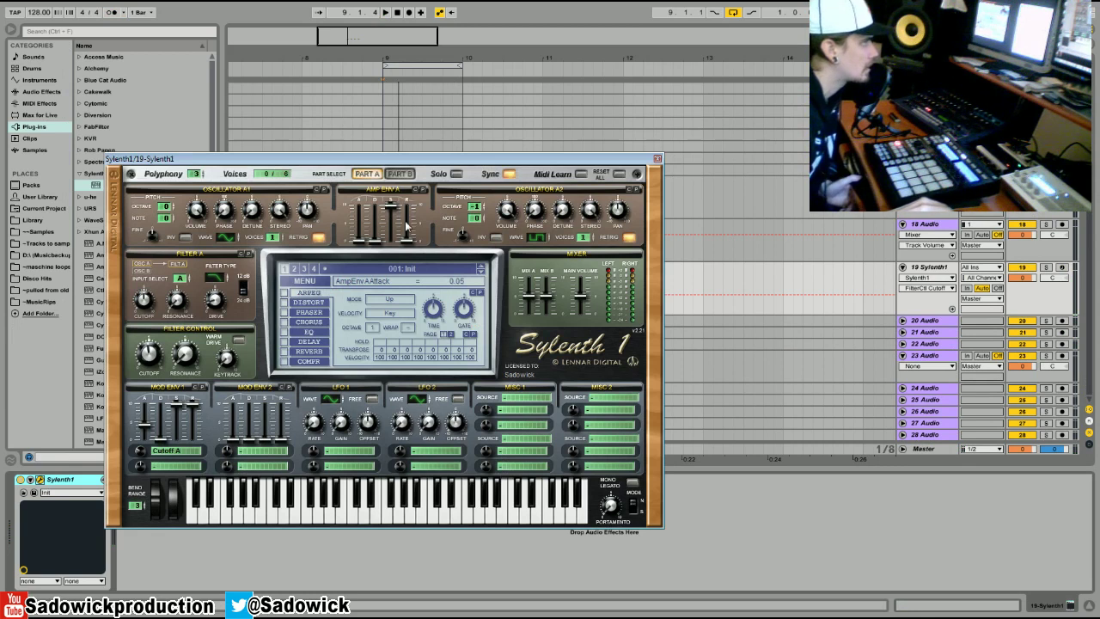
{"action": "left_click_drag", "start_coordinate": [409, 246], "coordinate": [417, 225]}
{"action": "key", "text": "space"}
{"action": "left_click_drag", "start_coordinate": [197, 176], "coordinate": [196, 186]}
{"action": "key", "text": "space"}
- Set the Filter Control cutoff to 62.20 Hz and Mod Env 1's attack to 3.16, then close the synth window
{"action": "left_click_drag", "start_coordinate": [148, 352], "coordinate": [146, 404]}
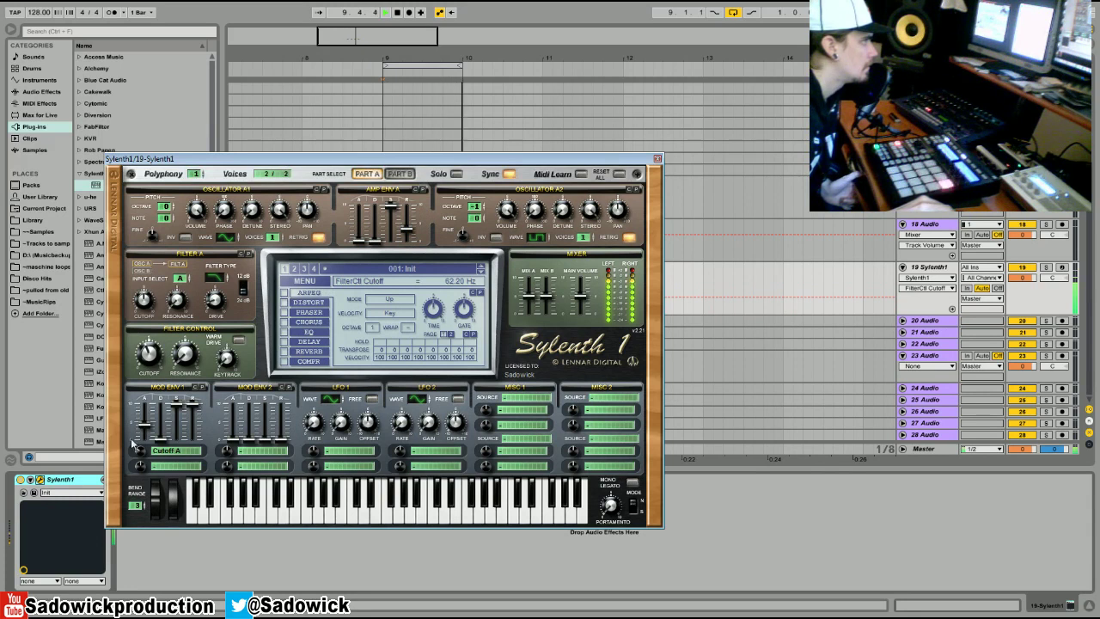
{"action": "left_click_drag", "start_coordinate": [140, 448], "coordinate": [146, 439]}
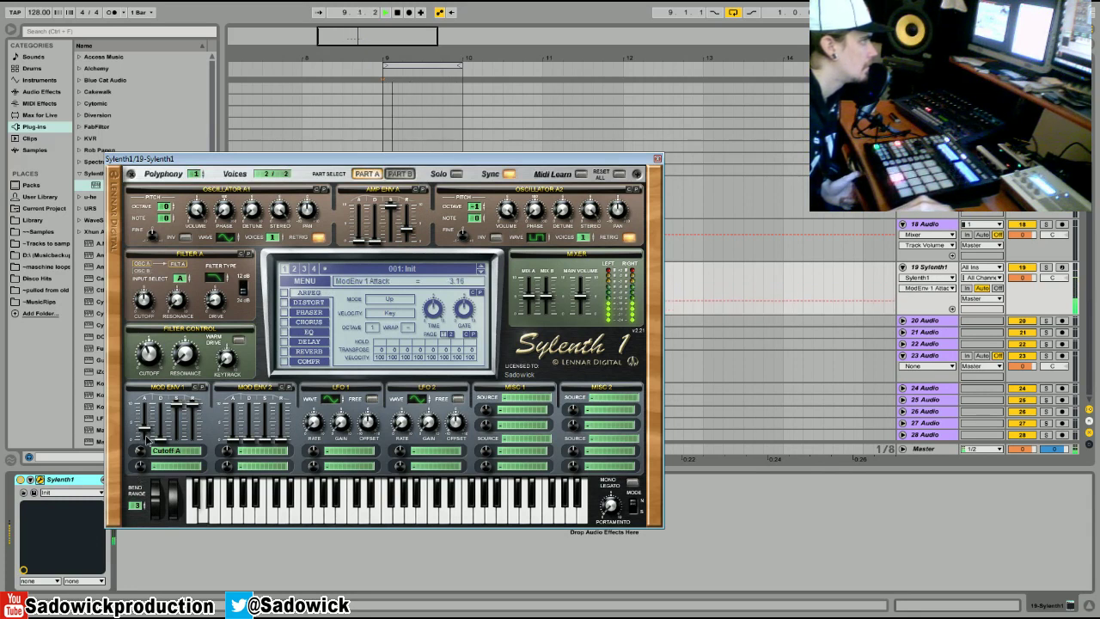
{"action": "left_click_drag", "start_coordinate": [149, 357], "coordinate": [151, 360]}
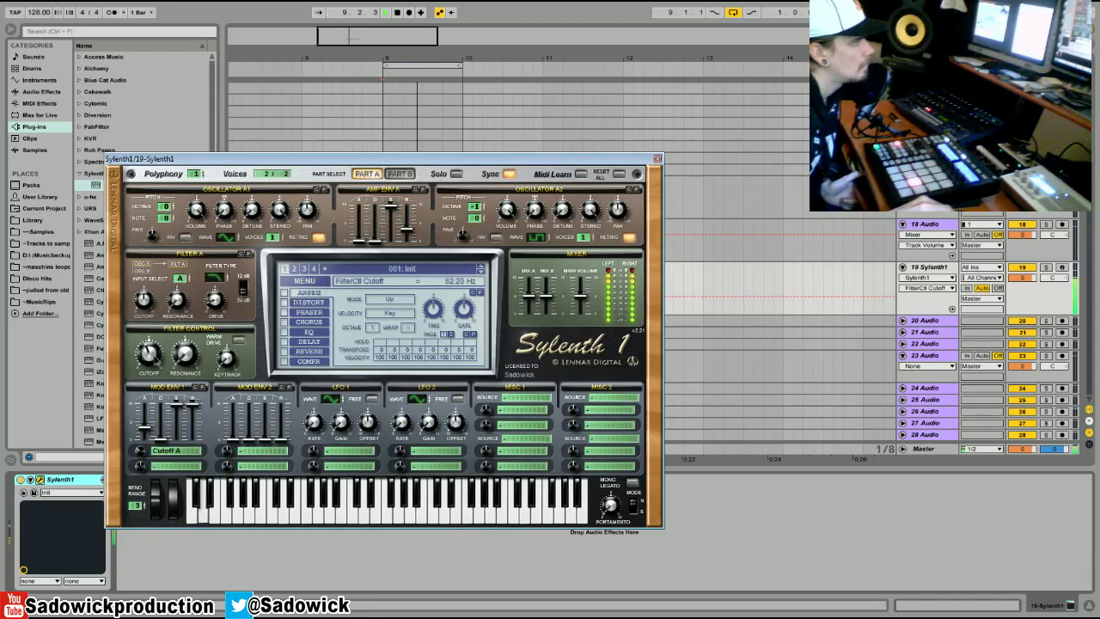
{"action": "left_click", "coordinate": [658, 158]}
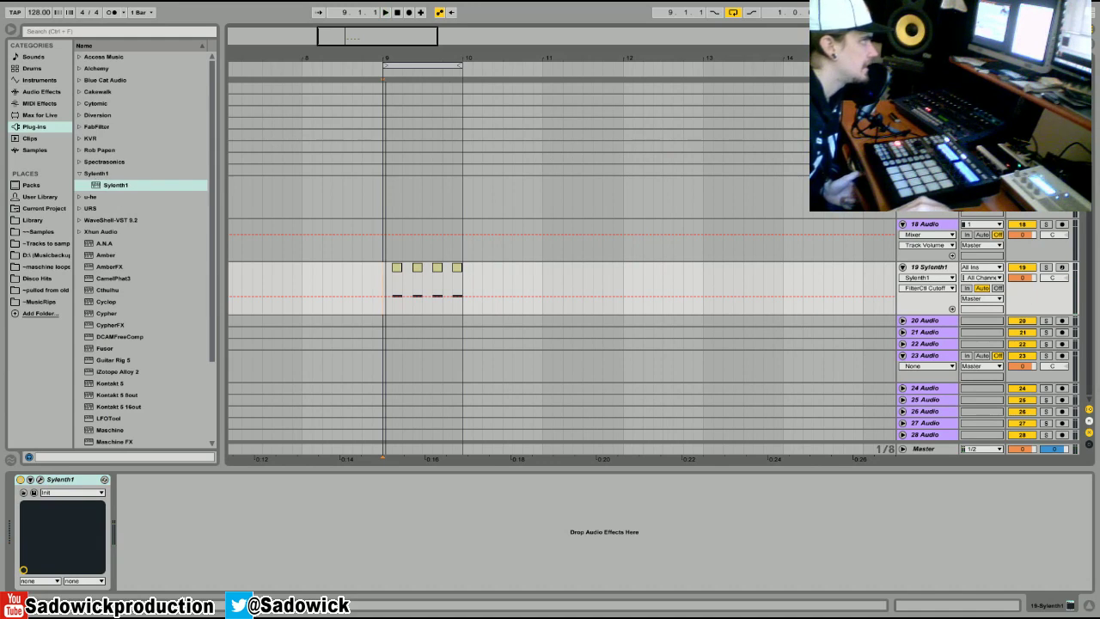
- Place the VMH2 Bassdrum 078 sample from the Vengeance Minimal House vol 2 WAV folder at bar 9 of the 18 Audio track
{"action": "left_click", "coordinate": [38, 232]}
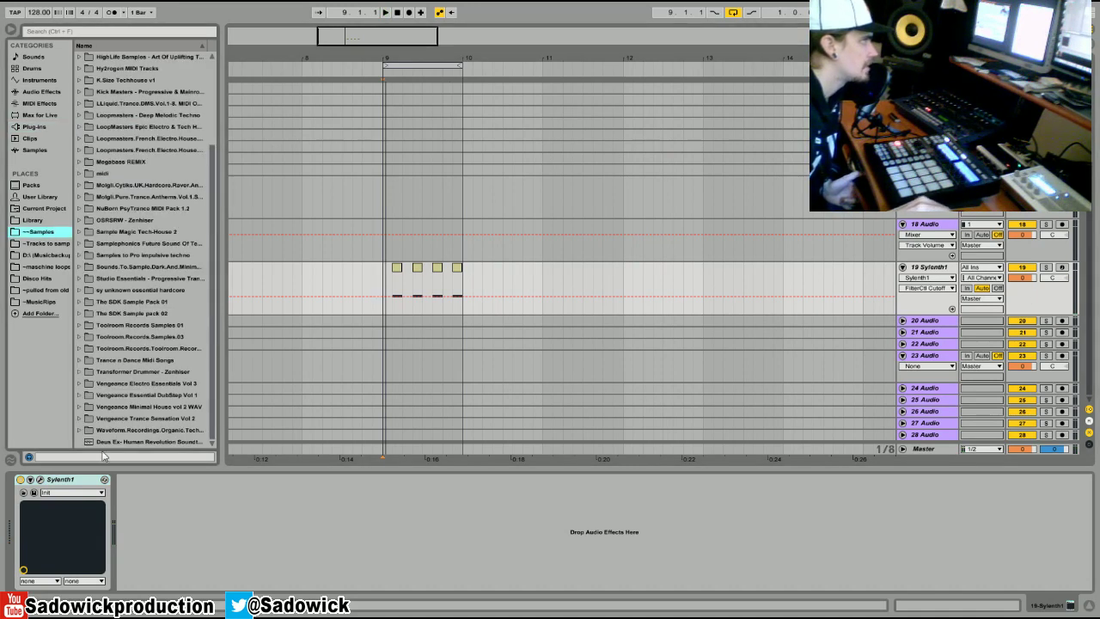
{"action": "left_click", "coordinate": [80, 409]}
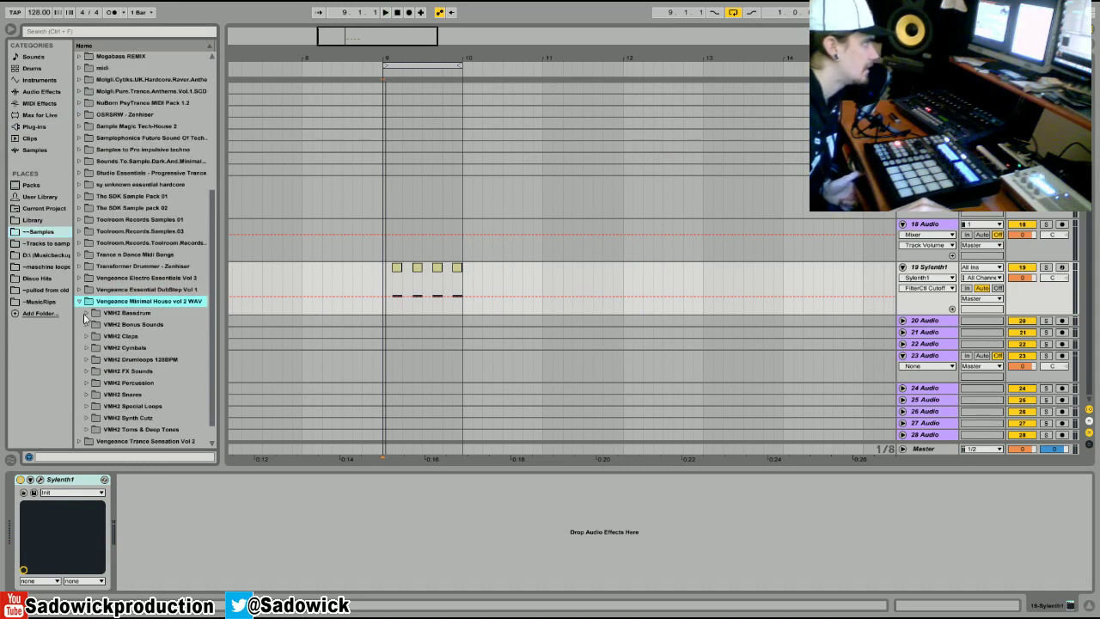
{"action": "left_click", "coordinate": [87, 314]}
{"action": "scroll", "coordinate": [129, 370], "scroll_direction": "down", "scroll_amount": 12}
{"action": "scroll", "coordinate": [129, 376], "scroll_direction": "down", "scroll_amount": 5}
{"action": "scroll", "coordinate": [211, 206], "scroll_direction": "down", "scroll_amount": 6}
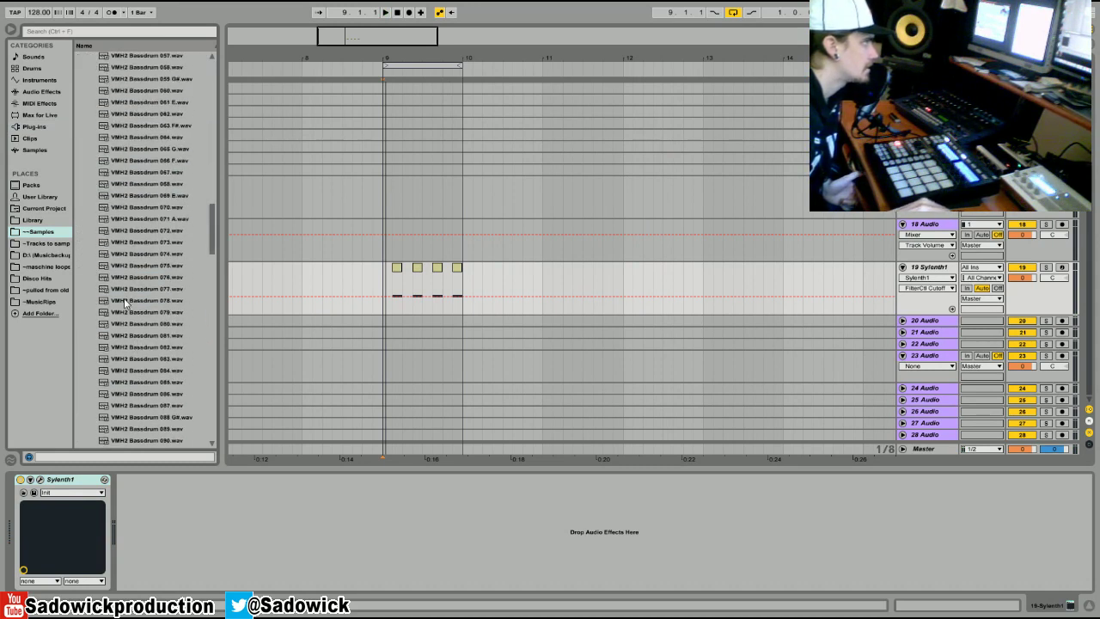
{"action": "left_click", "coordinate": [124, 299]}
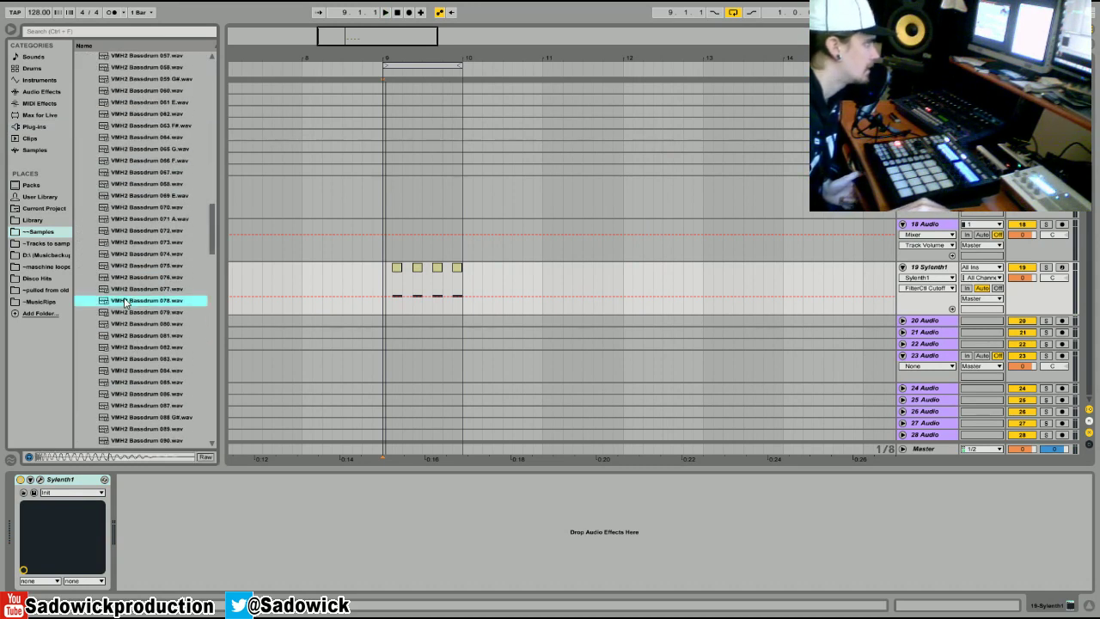
{"action": "left_click_drag", "start_coordinate": [124, 303], "coordinate": [386, 237]}
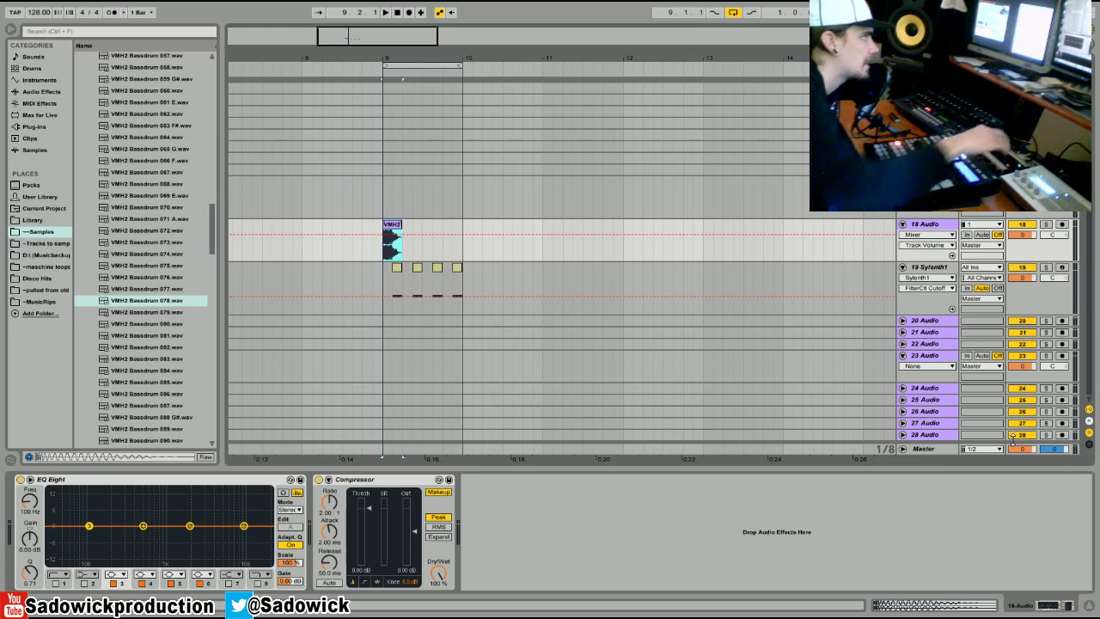
- Show the fades on the kick clip, shorten its fade-in to almost nothing and play back its start
{"action": "left_click_drag", "start_coordinate": [386, 42], "coordinate": [389, 57]}
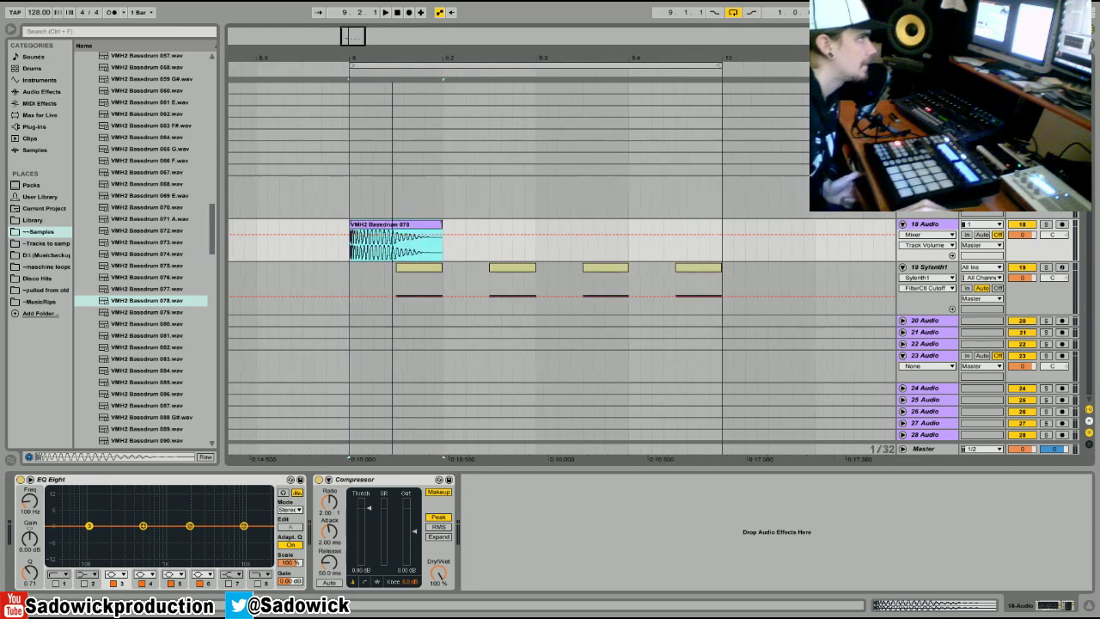
{"action": "right_click", "coordinate": [373, 255]}
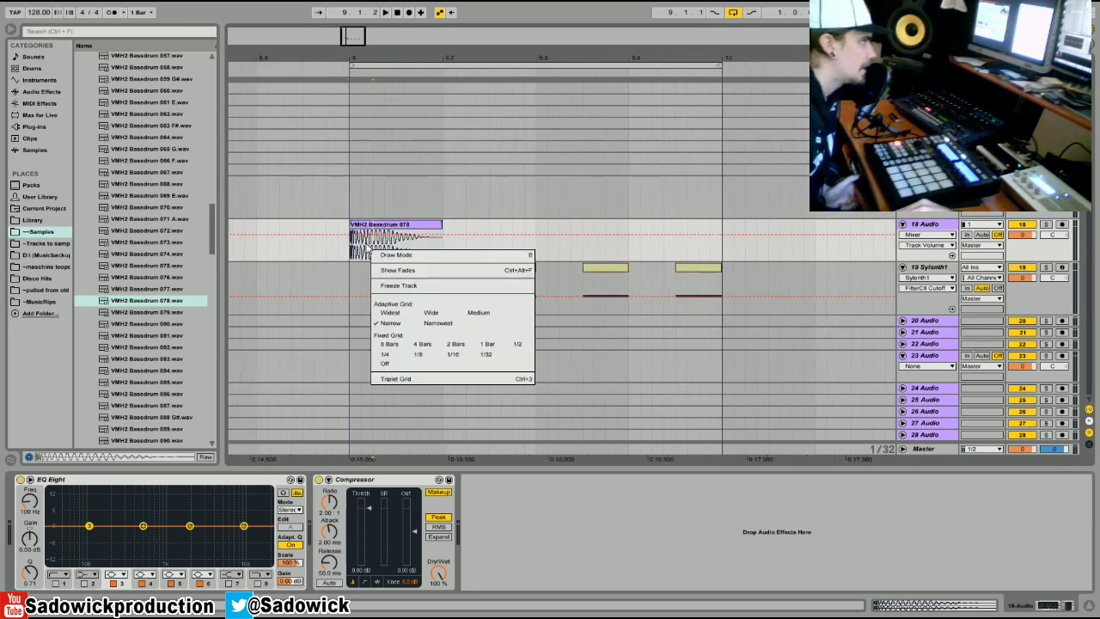
{"action": "left_click", "coordinate": [415, 272]}
{"action": "left_click_drag", "start_coordinate": [358, 65], "coordinate": [411, 239]}
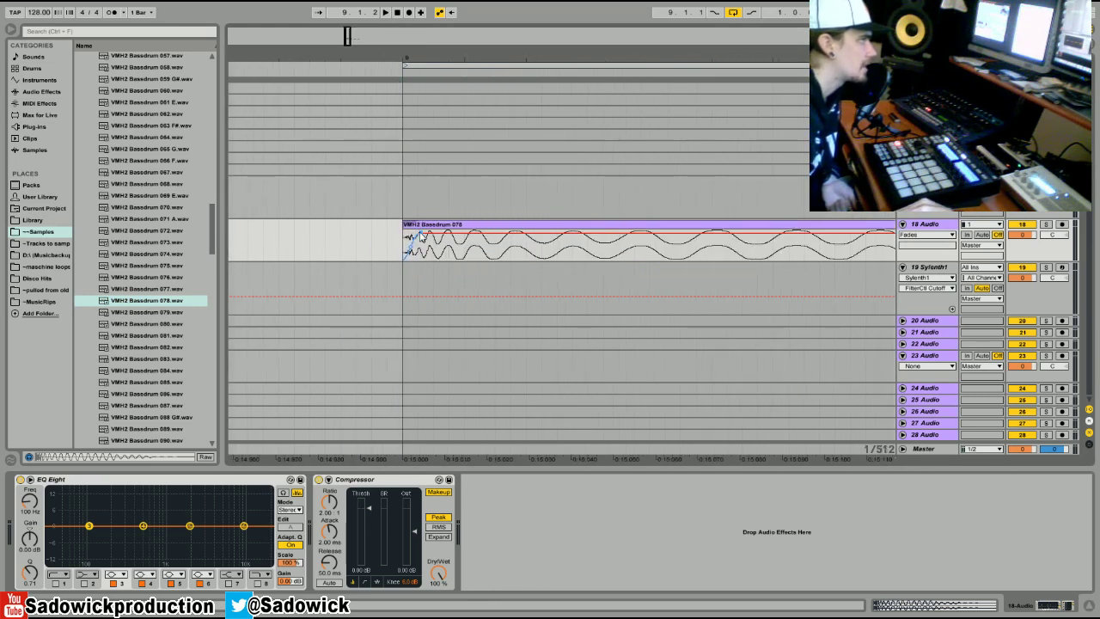
{"action": "left_click_drag", "start_coordinate": [422, 235], "coordinate": [400, 240]}
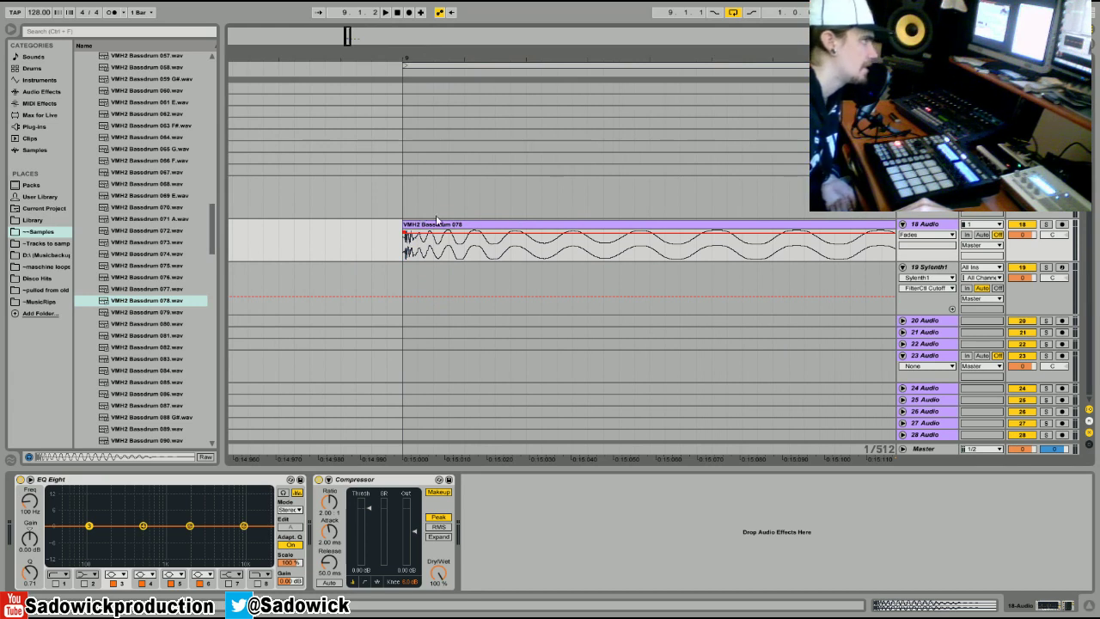
{"action": "left_click", "coordinate": [419, 225]}
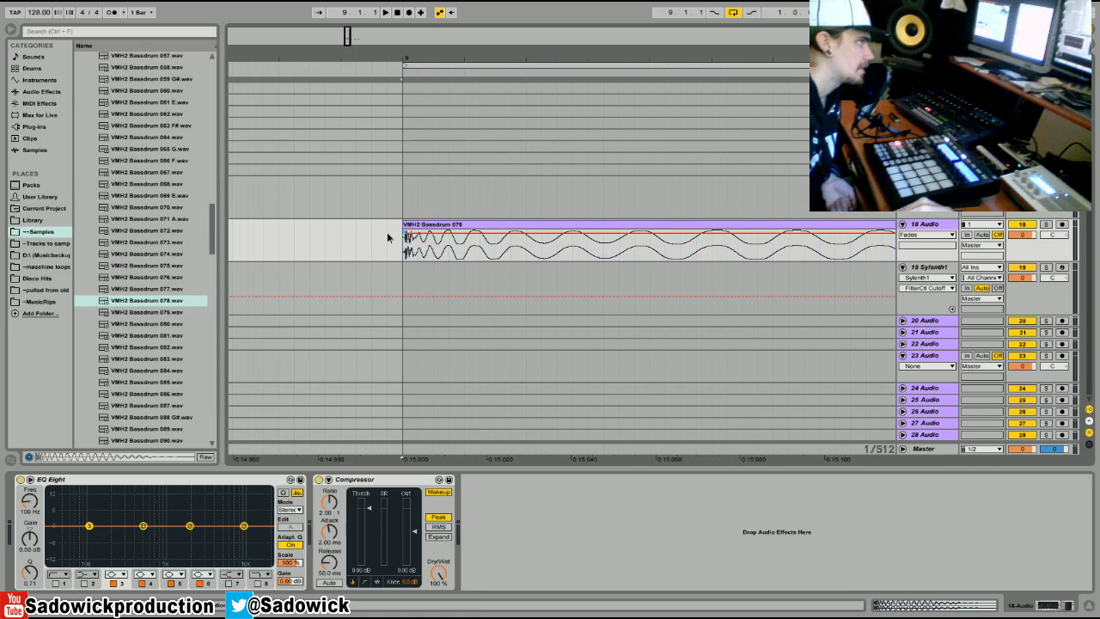
{"action": "left_click", "coordinate": [447, 58]}
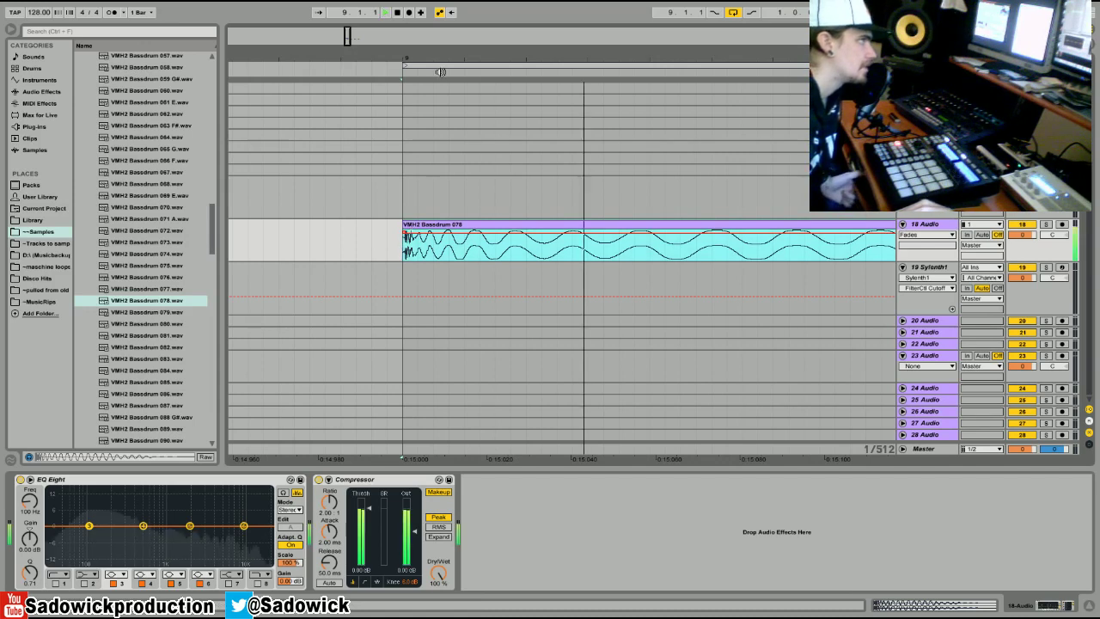
{"action": "key", "text": "space"}
- Shape the fade-out over the kick's tail and duplicate the kick's full beat three times to fill bar 9
{"action": "left_click_drag", "start_coordinate": [447, 57], "coordinate": [373, 10]}
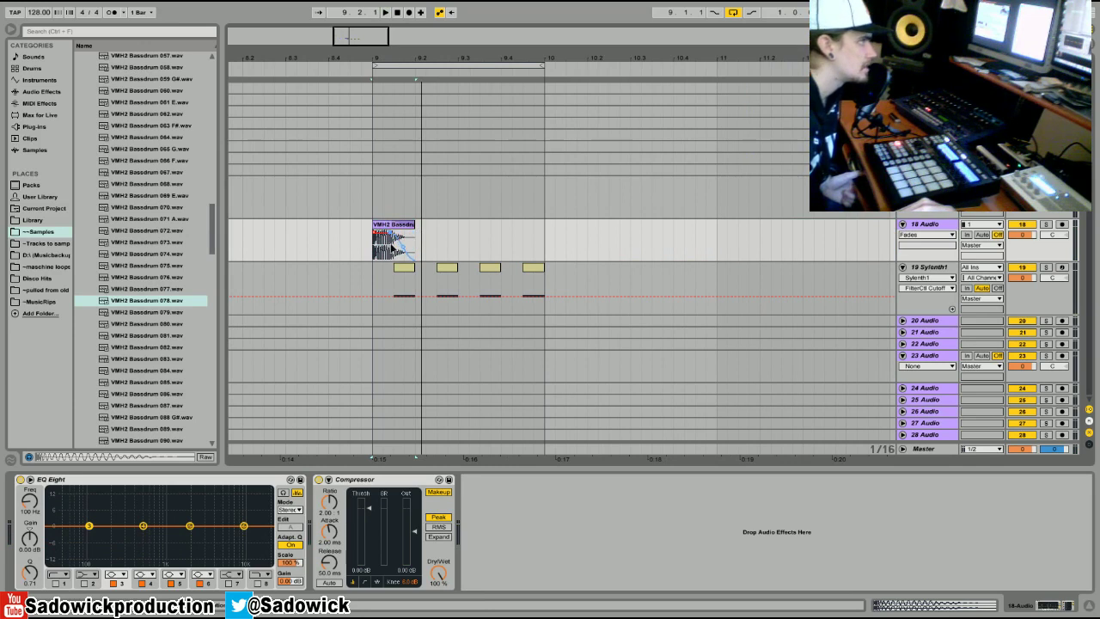
{"action": "left_click_drag", "start_coordinate": [407, 60], "coordinate": [408, 70]}
{"action": "left_click", "coordinate": [435, 226]}
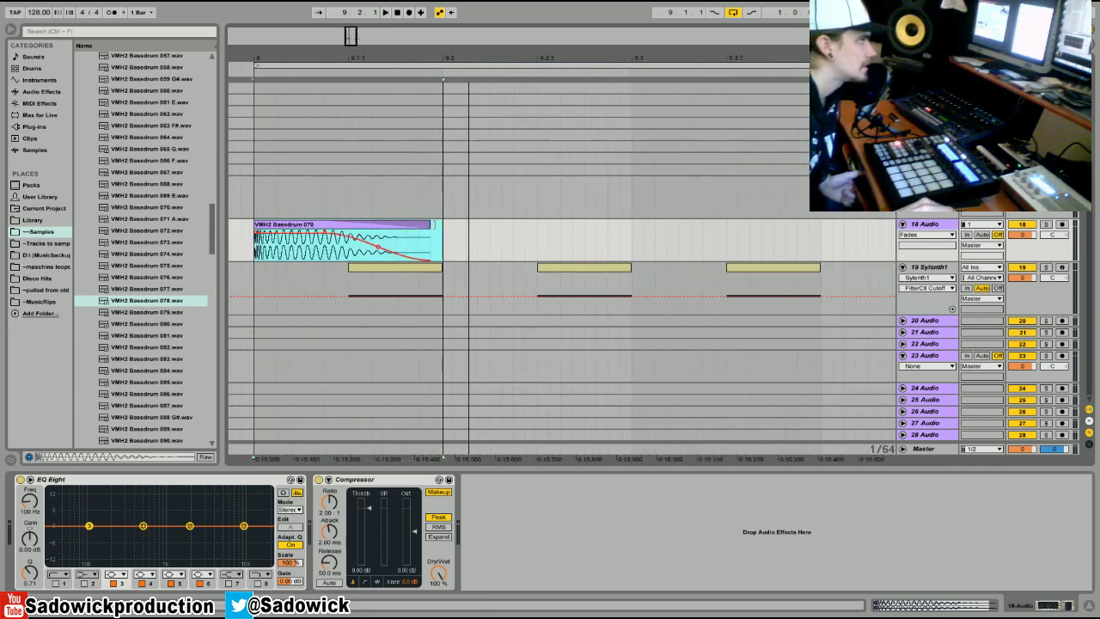
{"action": "left_click", "coordinate": [447, 235]}
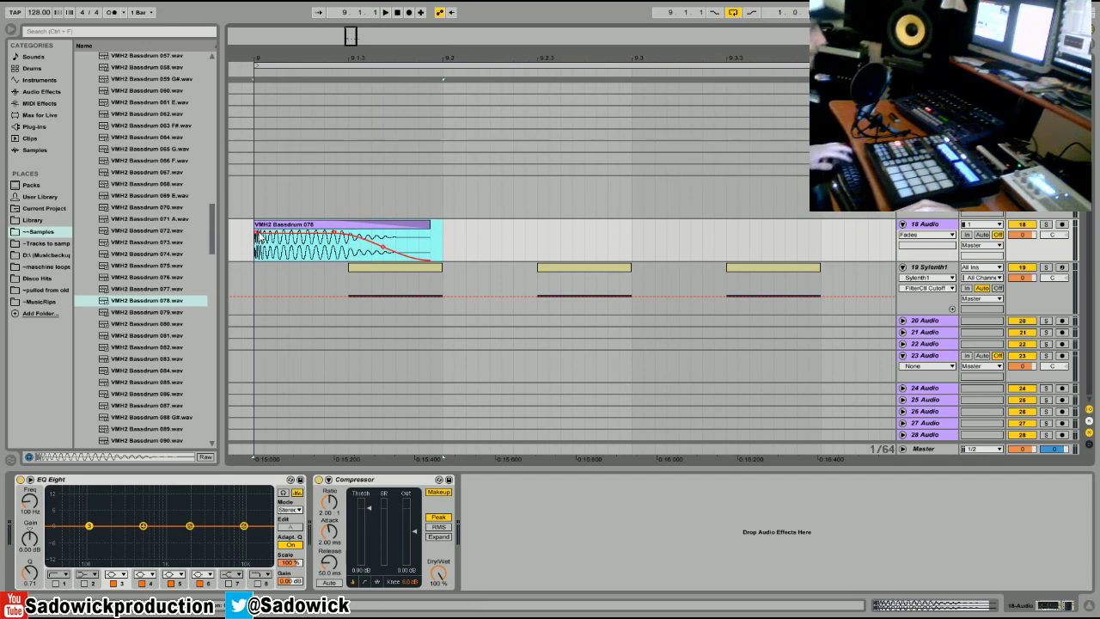
{"action": "key", "text": "ctrl+d"}
{"action": "key", "text": "ctrl+d"}
{"action": "left_click_drag", "start_coordinate": [394, 52], "coordinate": [457, 54]}
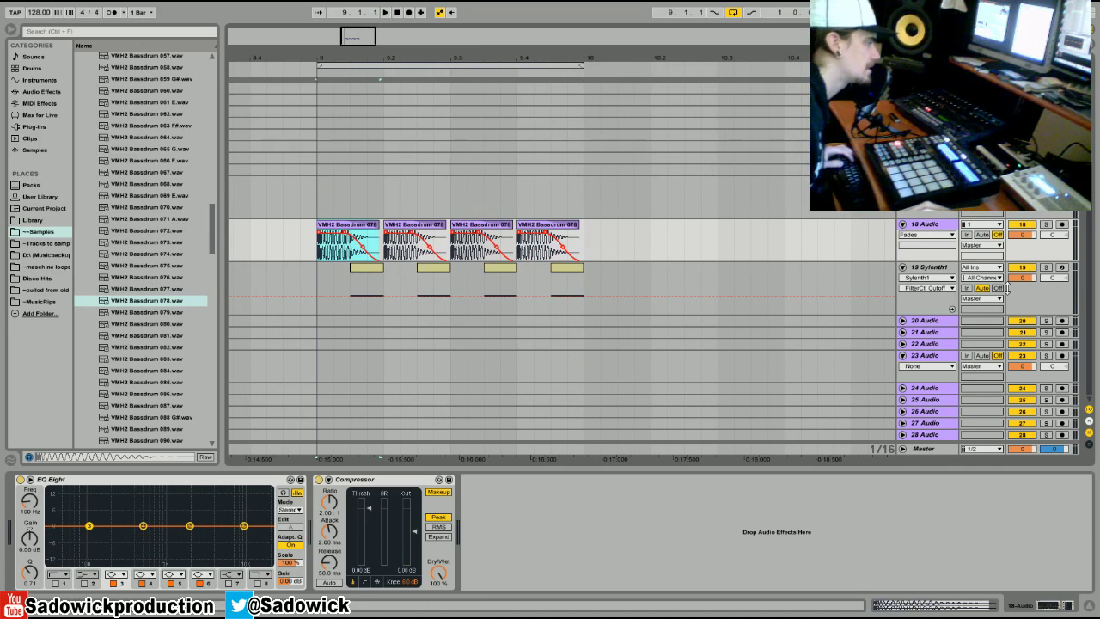
- Play the kick and bass loop and set the 18 Audio track's volume to -2.4
{"action": "key", "text": "space"}
{"action": "left_click_drag", "start_coordinate": [1024, 239], "coordinate": [1029, 239]}
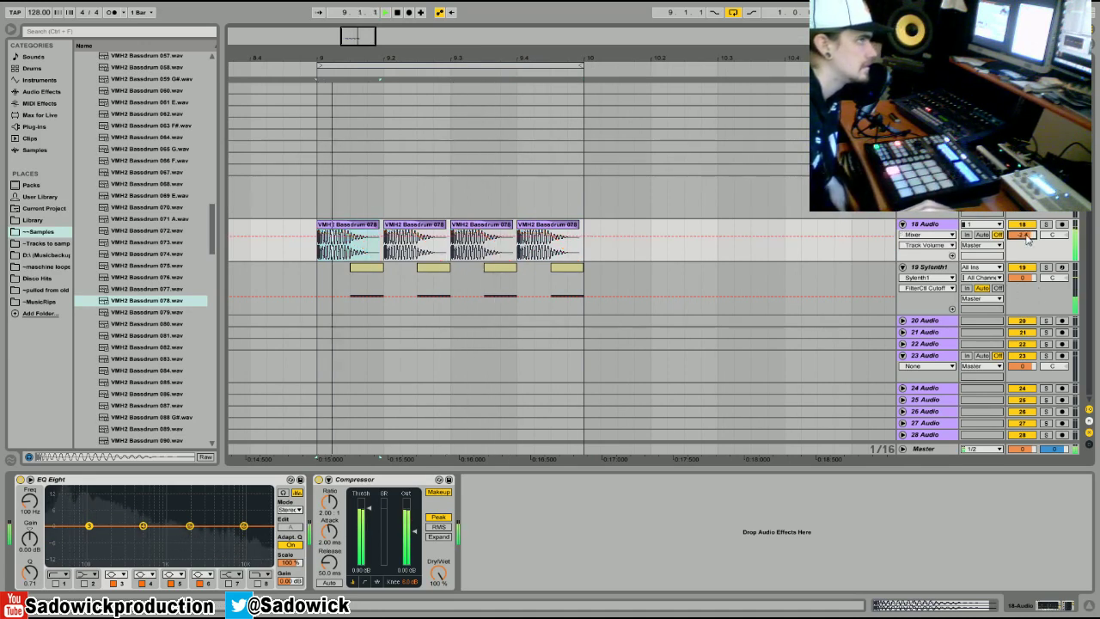
- Solo the Sylenth1 track and set its Filter A drive to 1.00 in the synth window
{"action": "left_click", "coordinate": [1046, 269]}
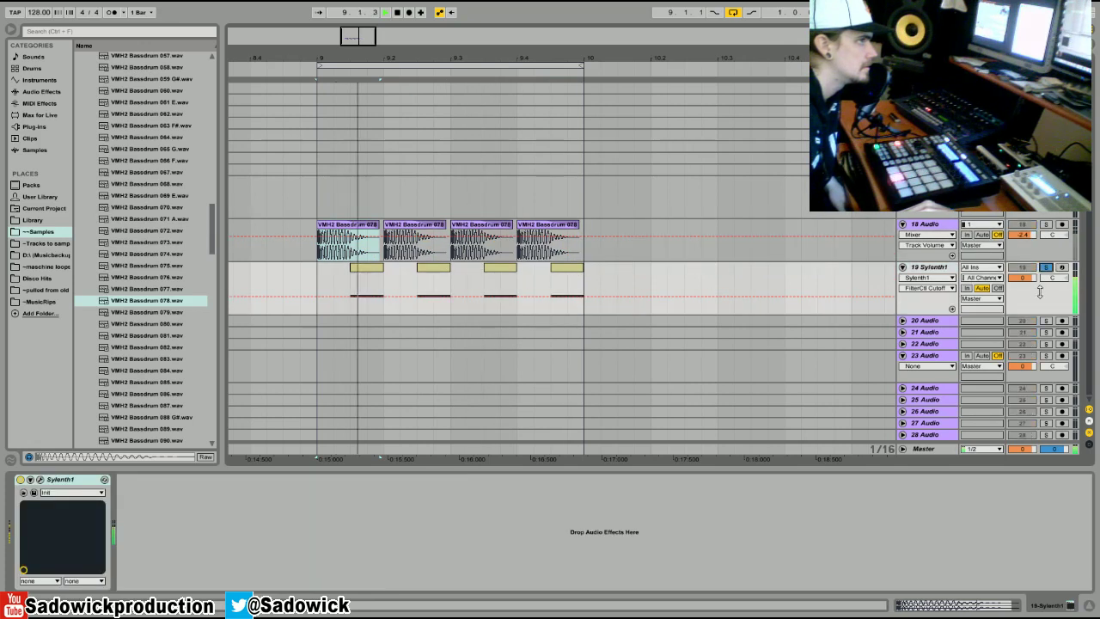
{"action": "left_click", "coordinate": [40, 479]}
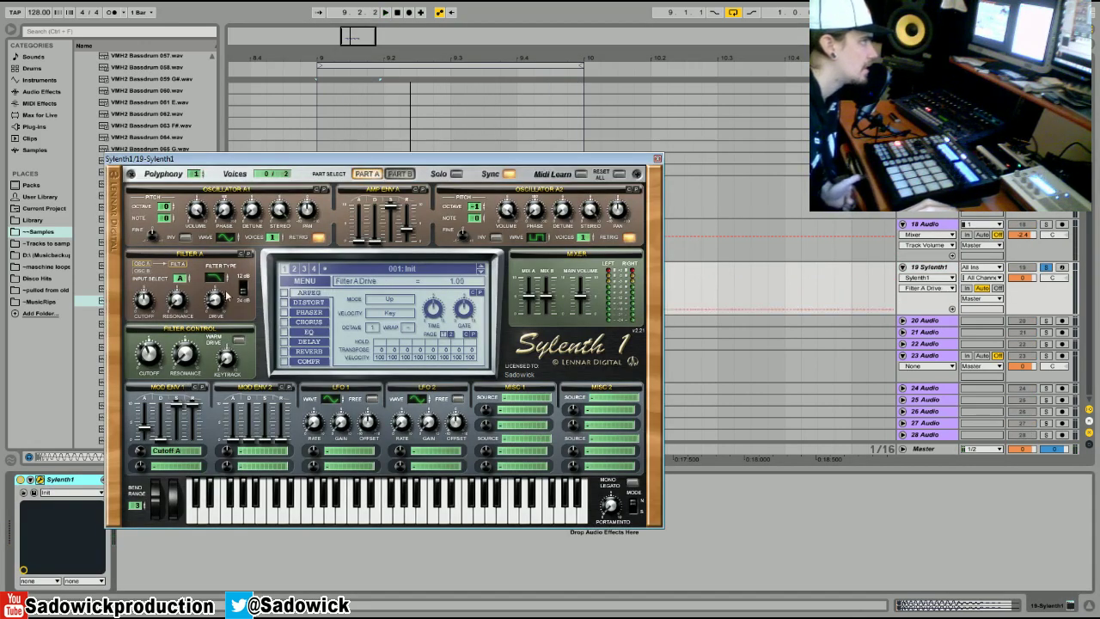
{"action": "left_click", "coordinate": [656, 160]}
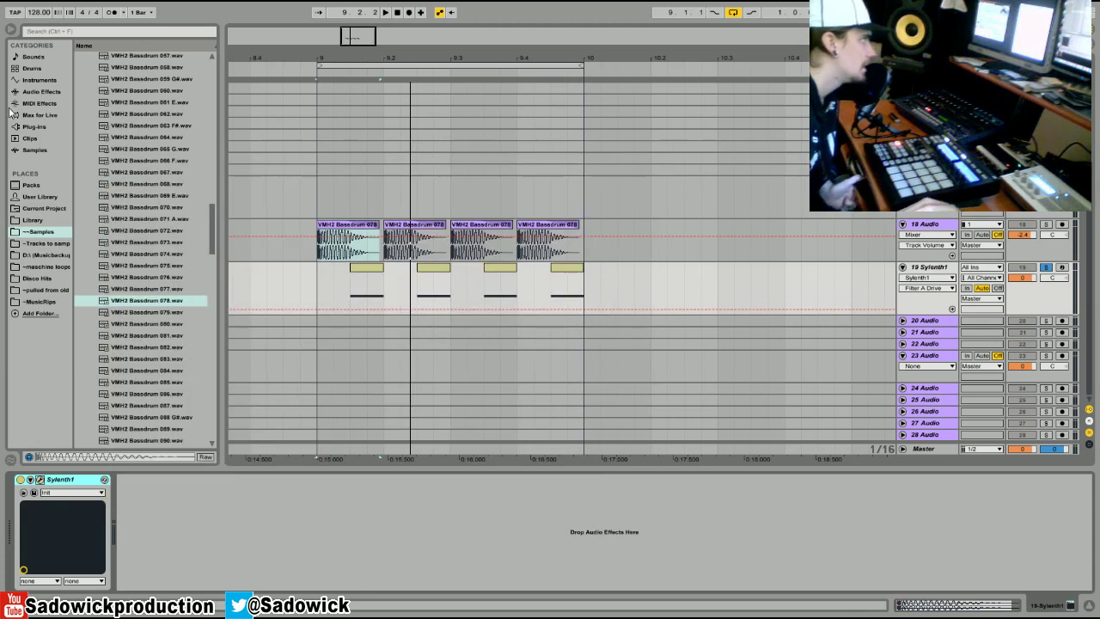
- Add a Compressor from the audio effects after Sylenth1 in the device chain
{"action": "left_click", "coordinate": [40, 92]}
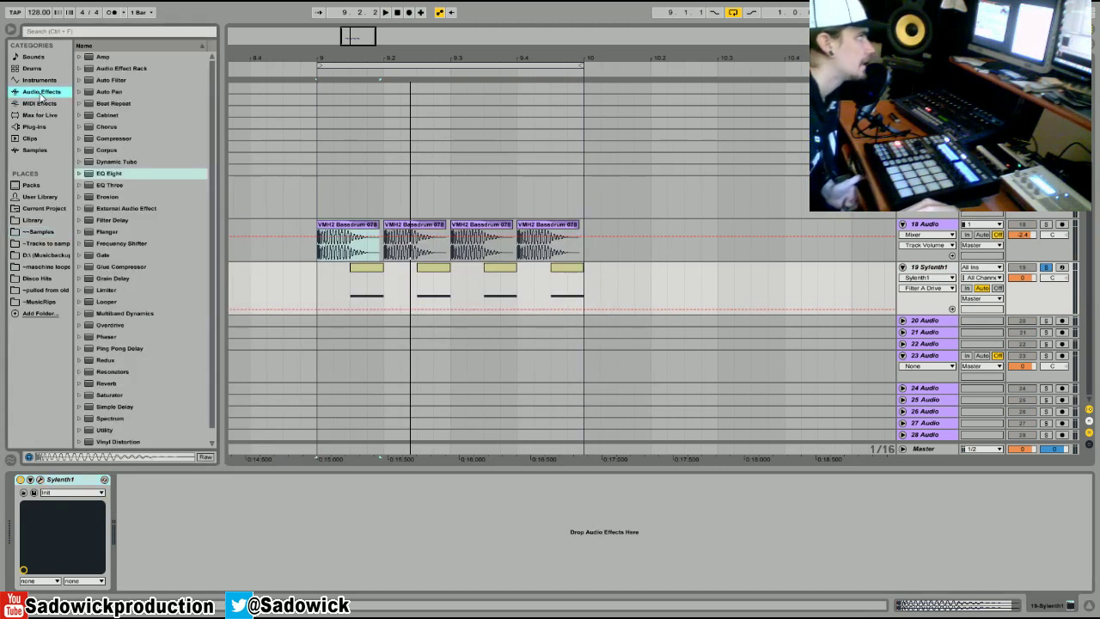
{"action": "scroll", "coordinate": [110, 351], "scroll_direction": "down", "scroll_amount": 1}
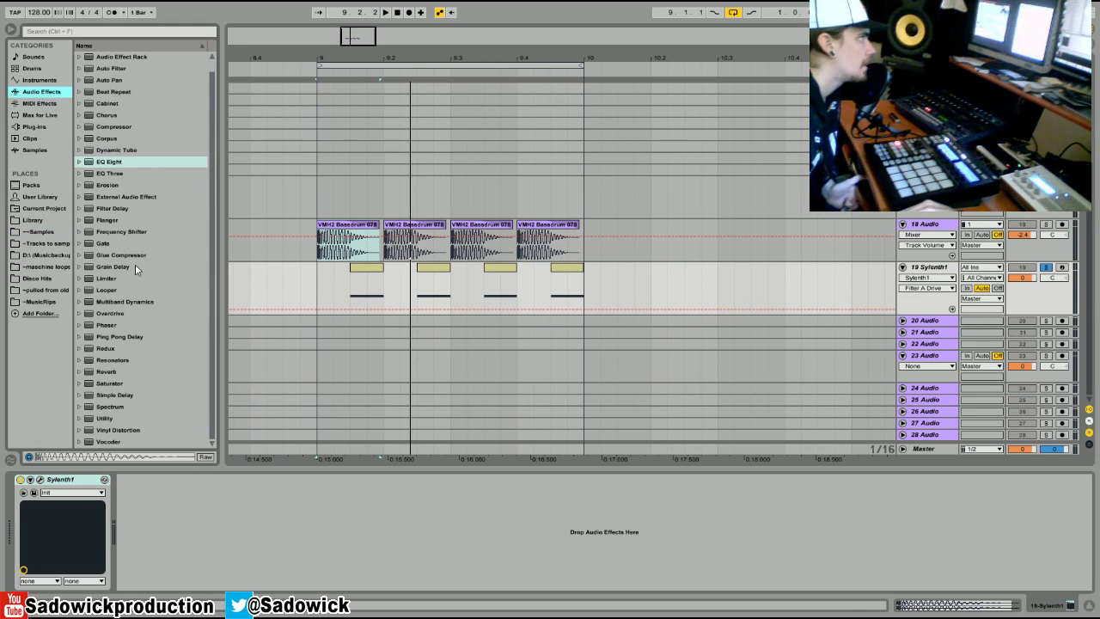
{"action": "scroll", "coordinate": [126, 130], "scroll_direction": "up", "scroll_amount": 1}
{"action": "left_click_drag", "start_coordinate": [126, 139], "coordinate": [322, 594]}
{"action": "left_click_drag", "start_coordinate": [285, 516], "coordinate": [284, 516]}
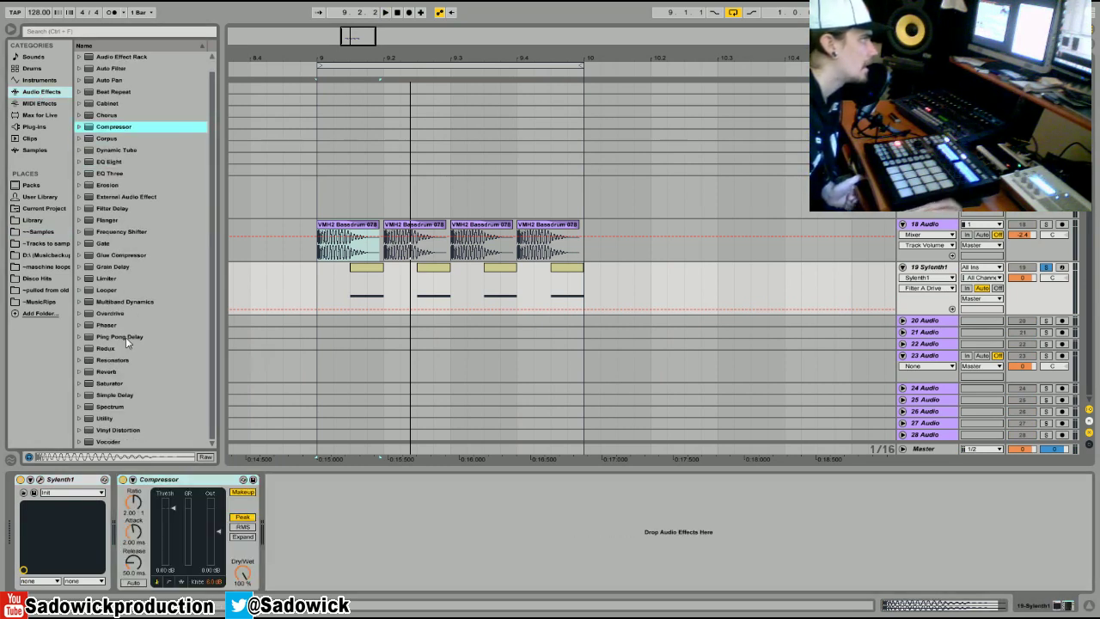
- Insert a Saturator before the Compressor with 2.86 dB drive, and set the Compressor to -5.74 dB threshold and 2.86:1 ratio
{"action": "left_click", "coordinate": [104, 392]}
{"action": "left_click_drag", "start_coordinate": [106, 434], "coordinate": [132, 525]}
{"action": "left_click_drag", "start_coordinate": [394, 512], "coordinate": [358, 497]}
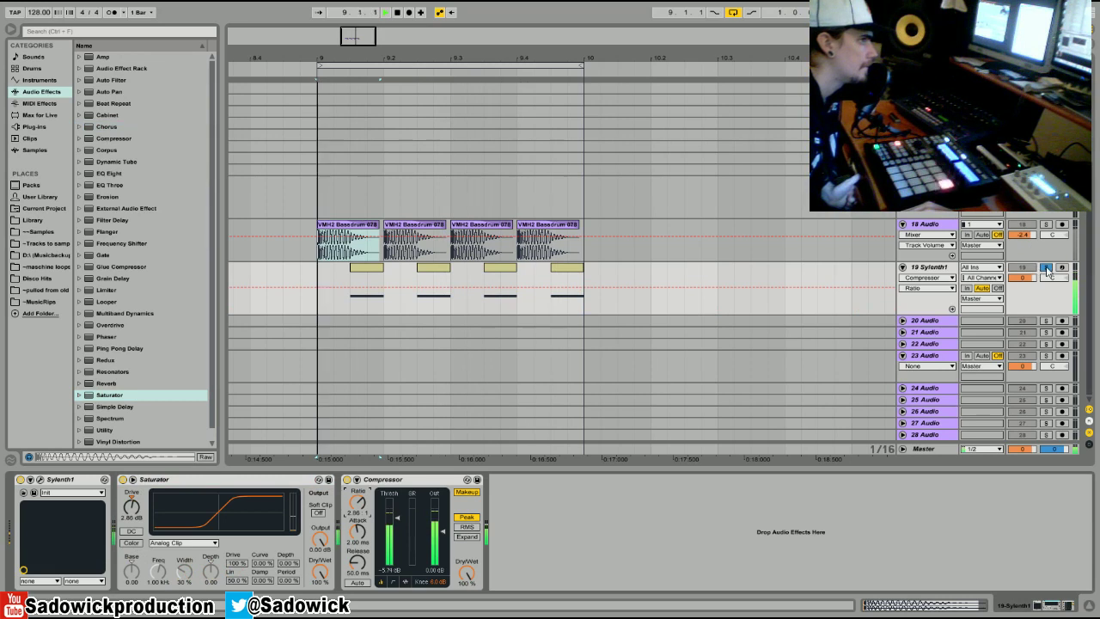
- Unsolo the bass and cut the kick with EQ Eight band 4 at 187 Hz, -8.05 dB and Q 2.94
{"action": "left_click", "coordinate": [1047, 267]}
{"action": "left_click", "coordinate": [1036, 249]}
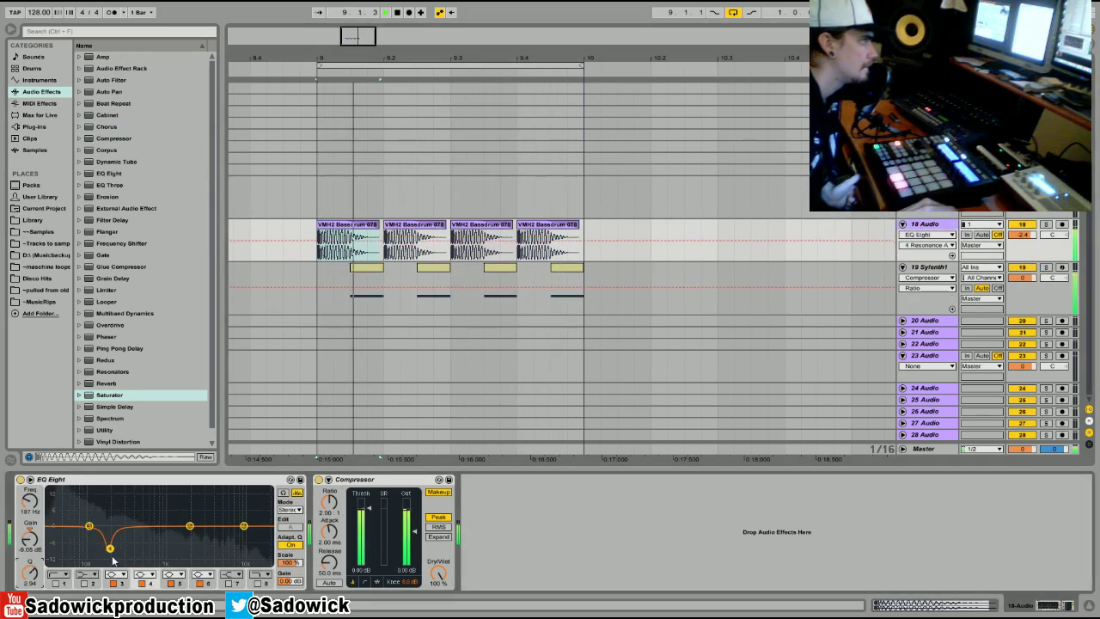
- Solo the Sylenth1 track again, set the synth's Filter Control cutoff to 109.93 Hz and close its window
{"action": "left_click", "coordinate": [1046, 267]}
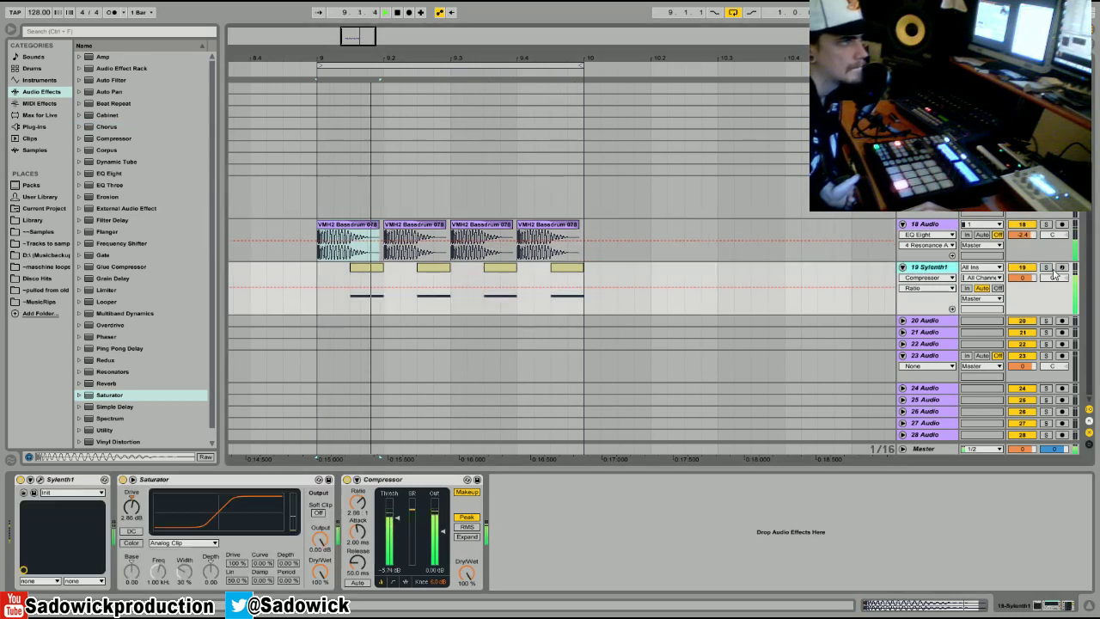
{"action": "left_click", "coordinate": [38, 478]}
{"action": "left_click", "coordinate": [148, 360]}
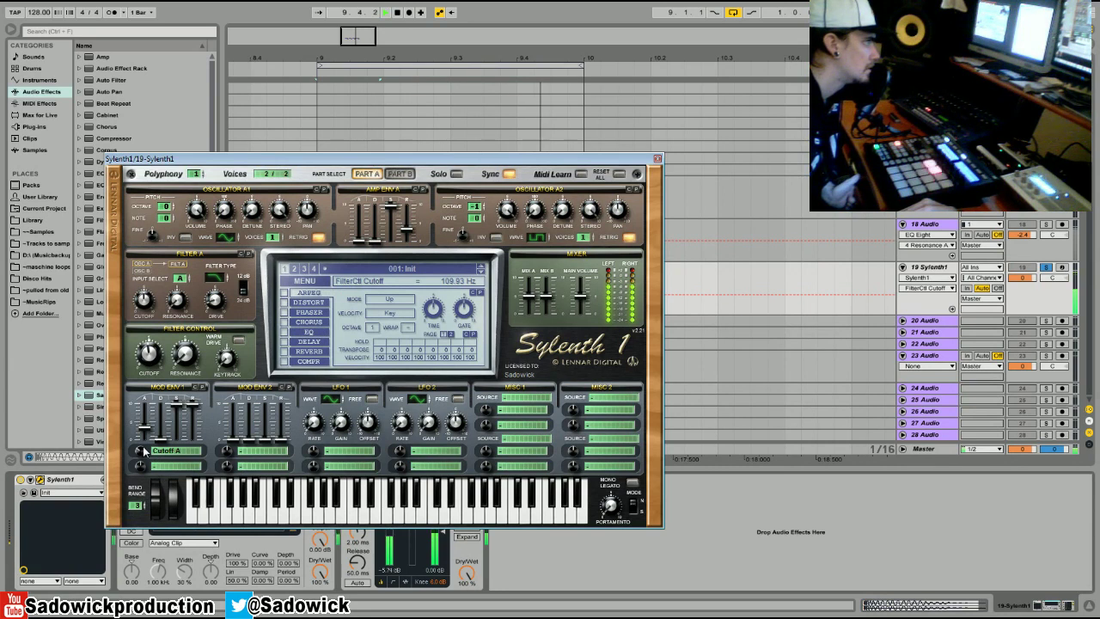
{"action": "left_click", "coordinate": [657, 160]}
- Copy the first Sylenth1 off-beat clip and paste it into every on-beat gap to fill bar 9
{"action": "right_click", "coordinate": [368, 269]}
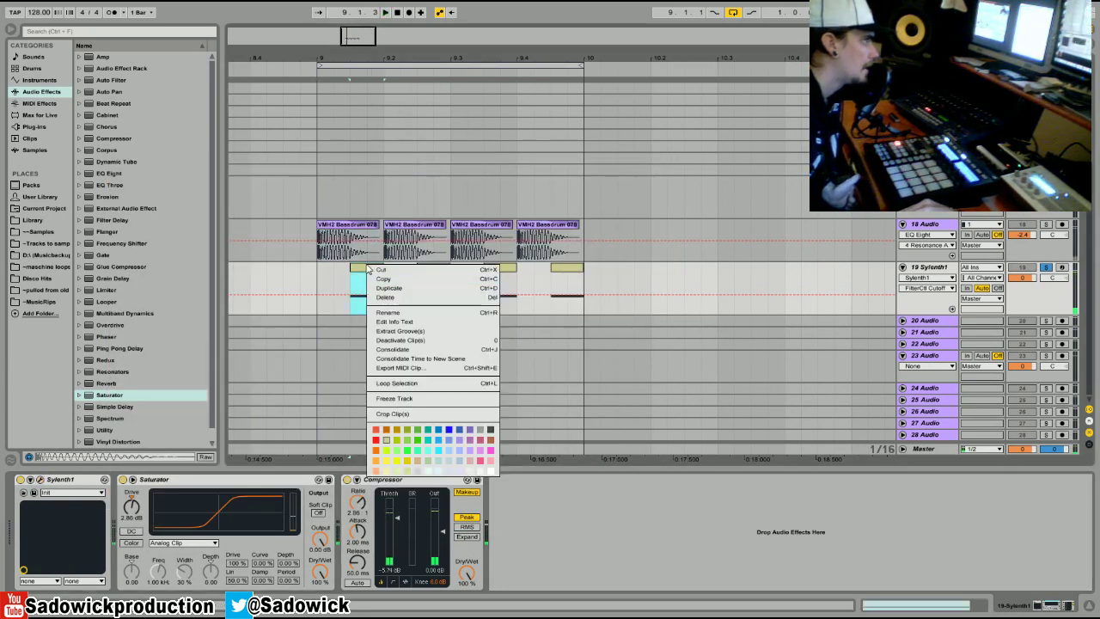
{"action": "left_click", "coordinate": [382, 280]}
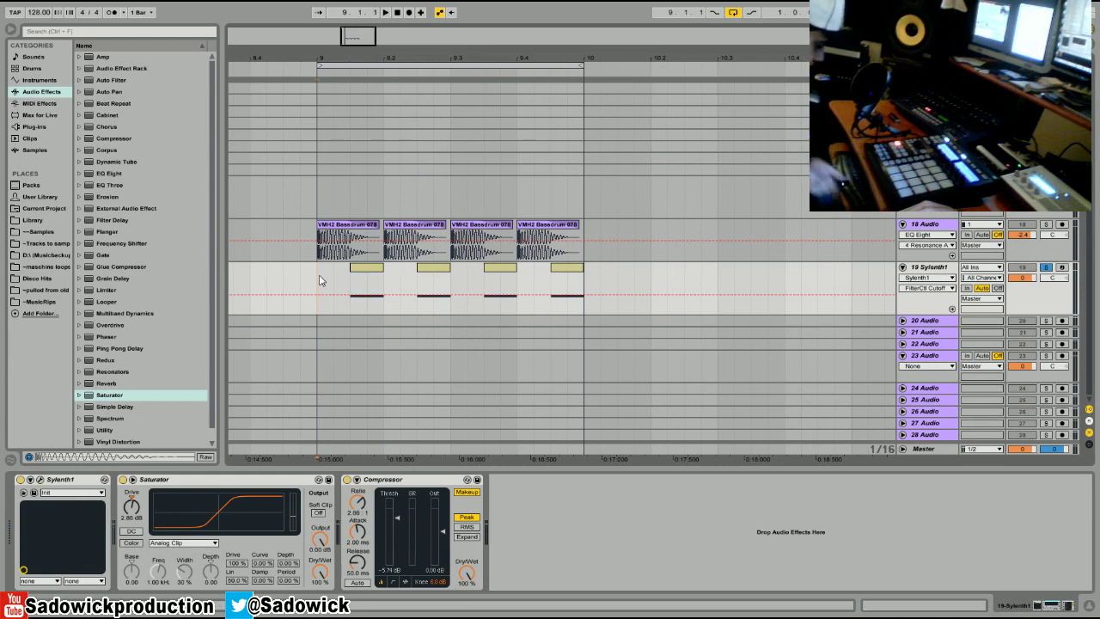
{"action": "left_click", "coordinate": [319, 280]}
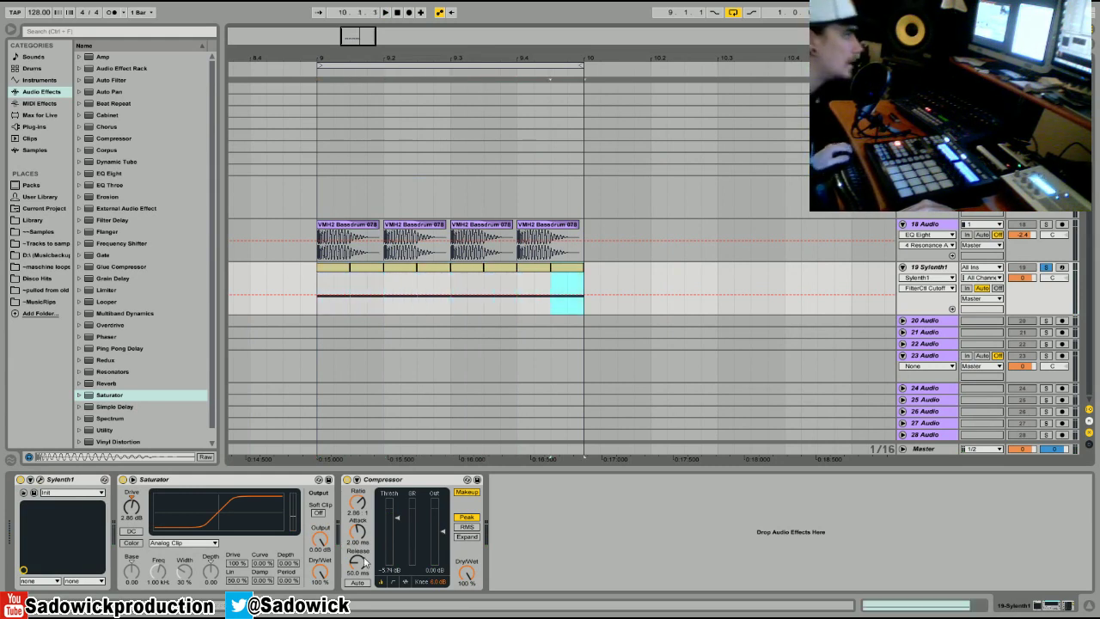
- Automate the Sylenth1 Compressor's output gain as a rising ramp over the first half of every beat in bar 9
{"action": "left_click", "coordinate": [437, 573]}
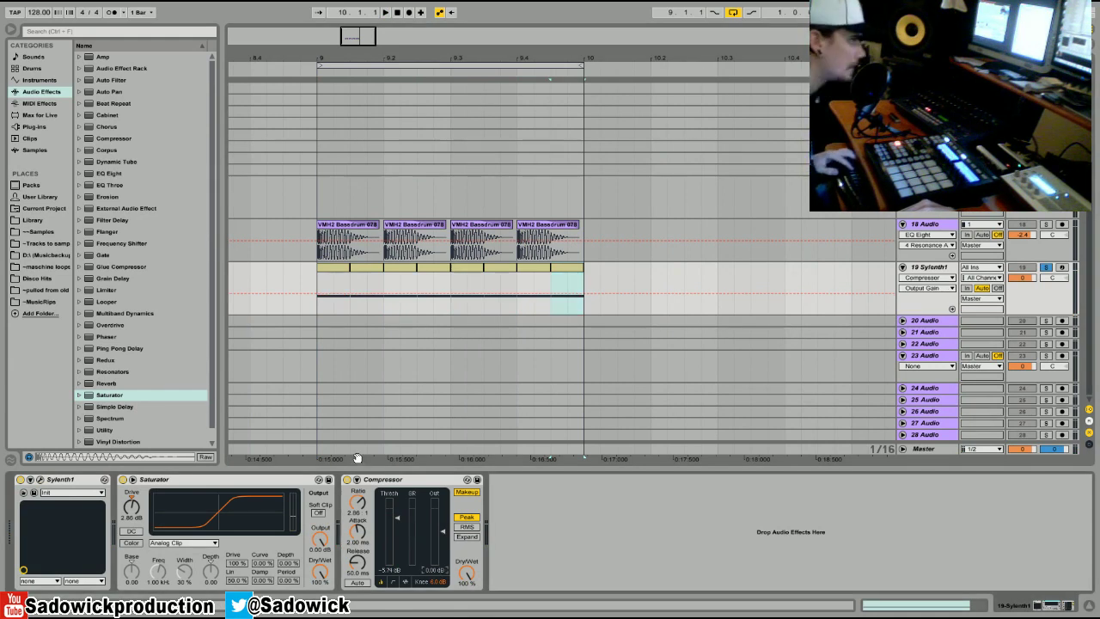
{"action": "left_click_drag", "start_coordinate": [328, 301], "coordinate": [343, 325]}
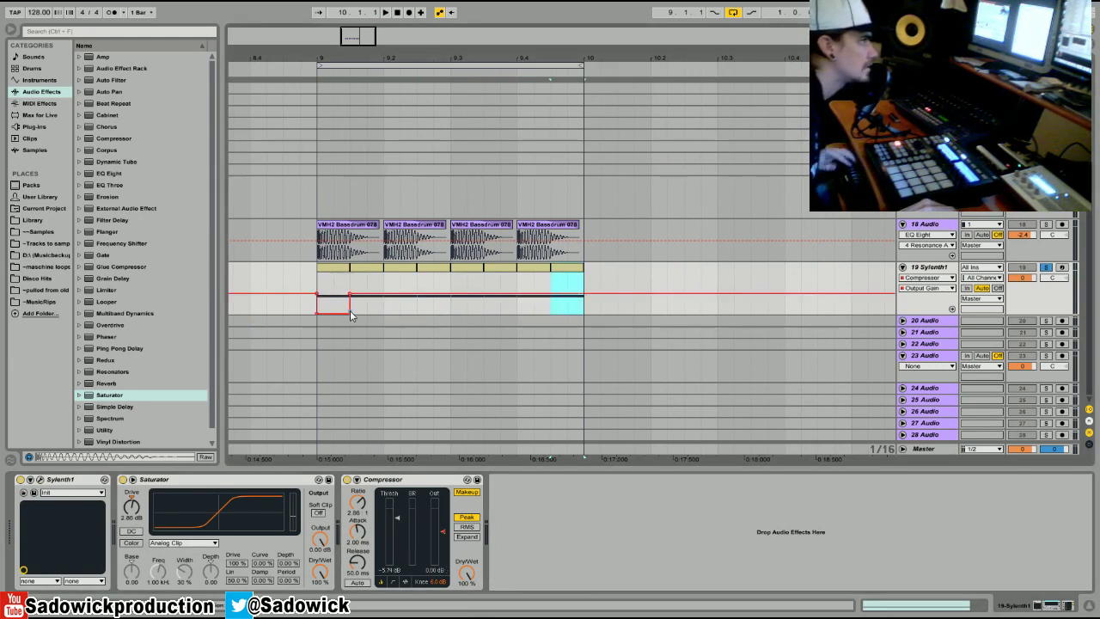
{"action": "left_click", "coordinate": [350, 315]}
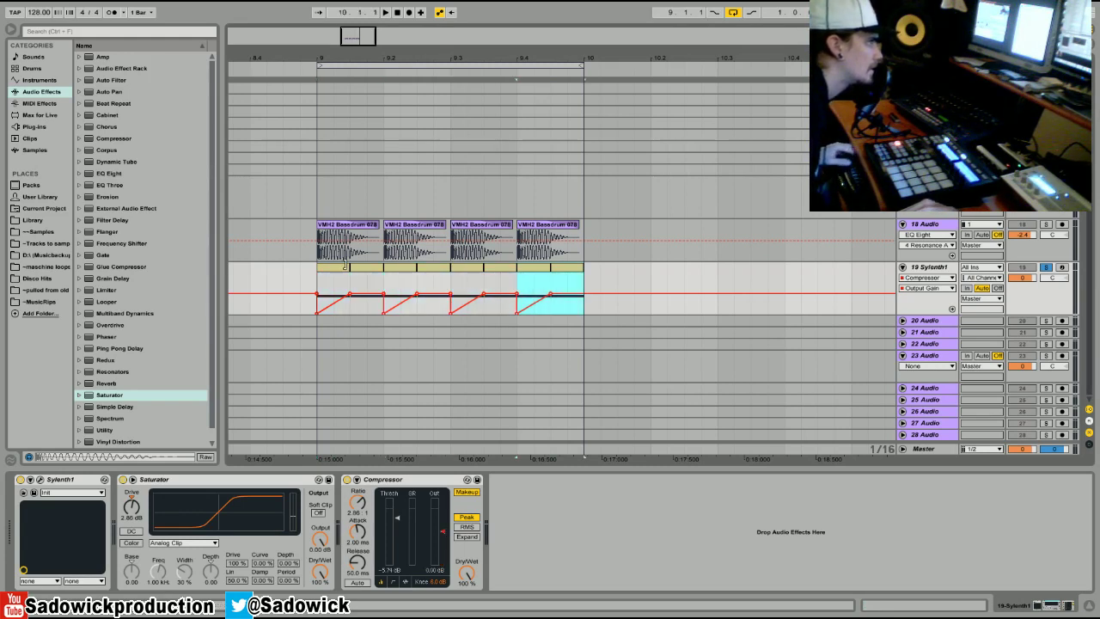
- Play the loop while adjusting the Sylenth1 Filter Control cutoff, enable the synth's EQ effect and close its window
{"action": "key", "text": "space"}
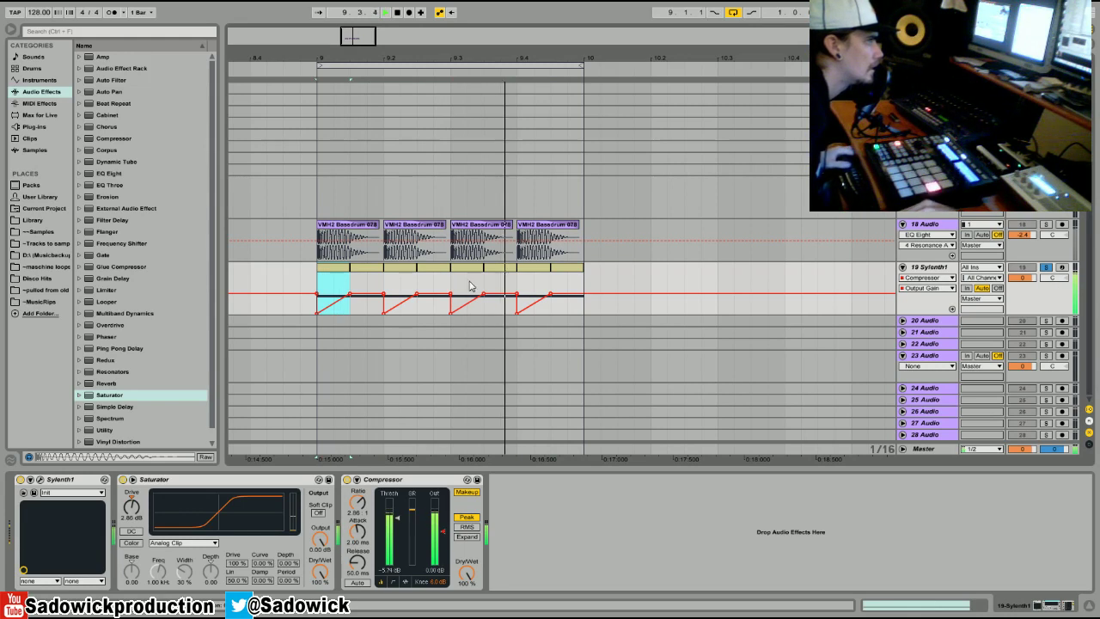
{"action": "key", "text": "Right"}
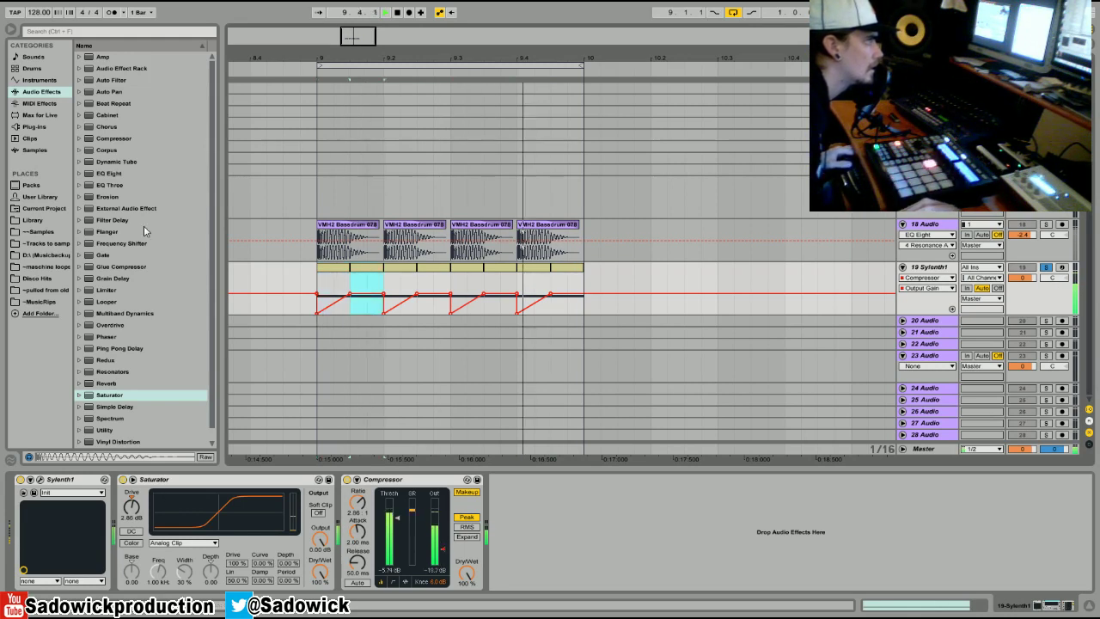
{"action": "left_click", "coordinate": [34, 492]}
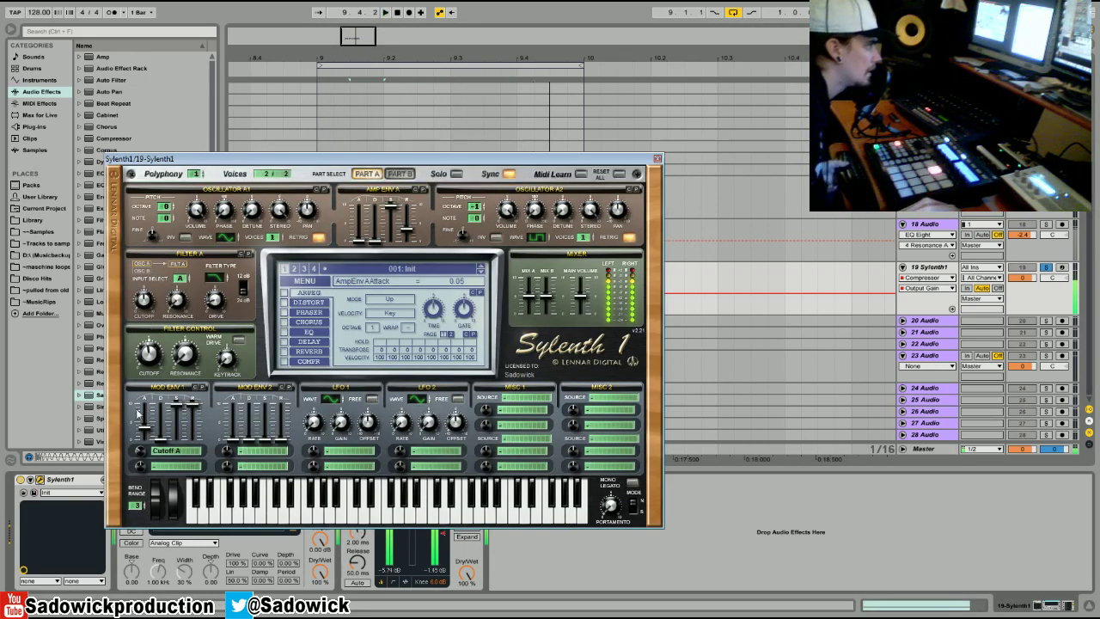
{"action": "left_click", "coordinate": [149, 354]}
{"action": "left_click_drag", "start_coordinate": [151, 350], "coordinate": [150, 342]}
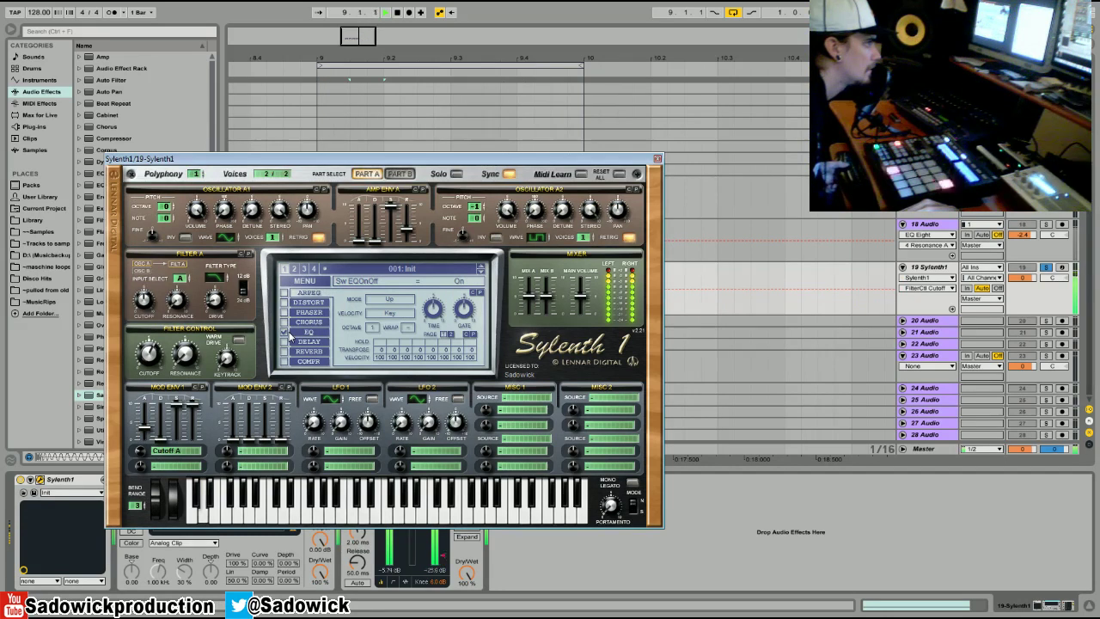
{"action": "left_click", "coordinate": [655, 159]}
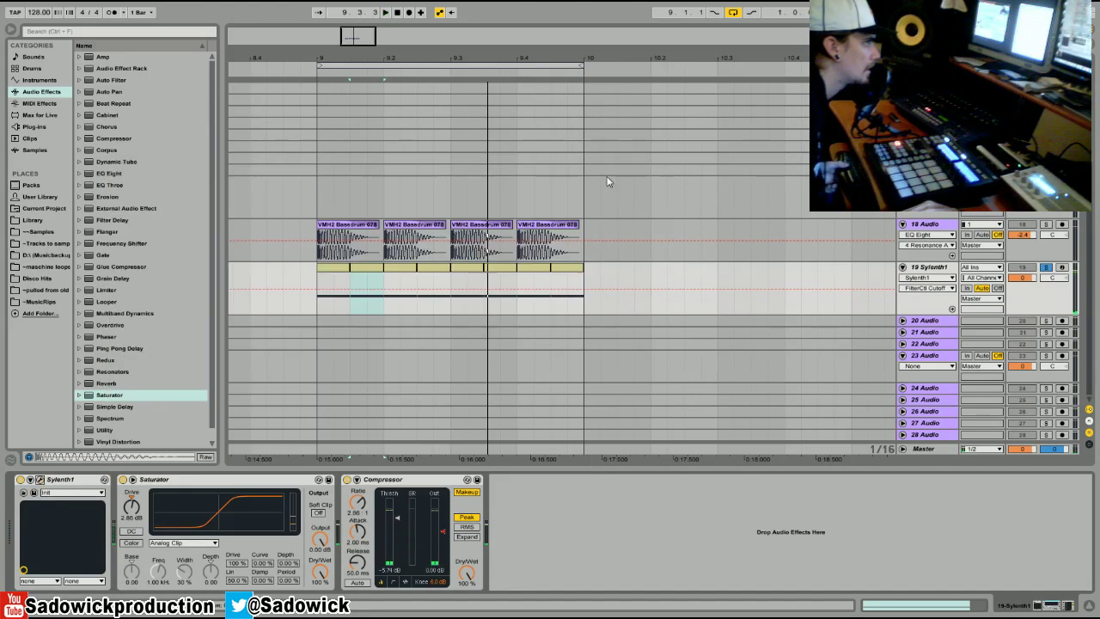
{"action": "left_click", "coordinate": [39, 480]}
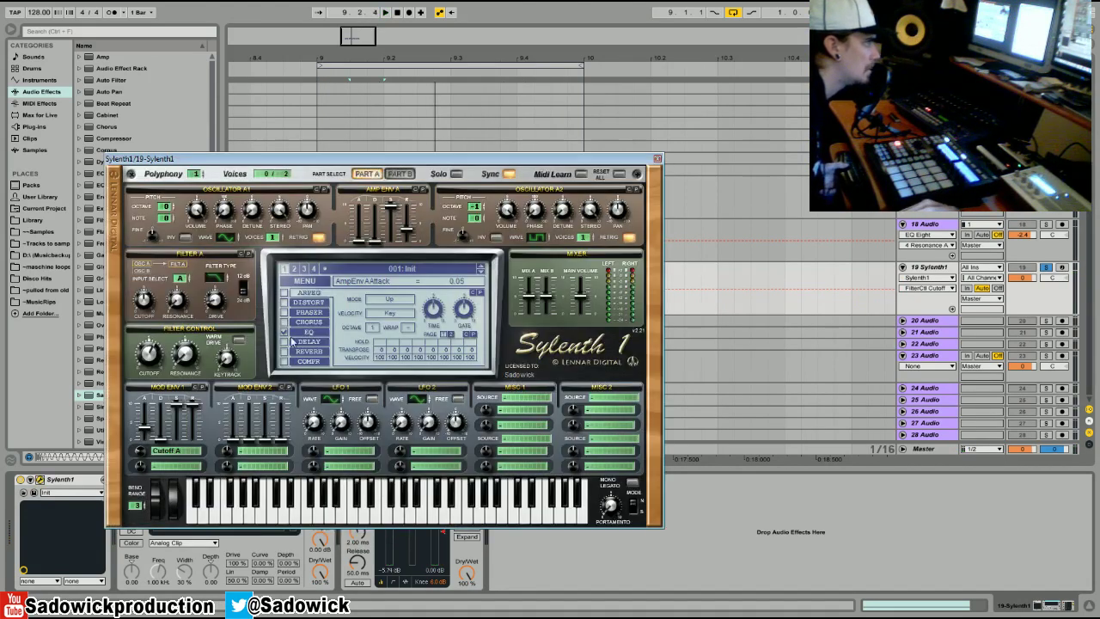
{"action": "left_click", "coordinate": [658, 160]}
- Unsolo the Sylenth1 track and group it with the kick track above it
{"action": "left_click", "coordinate": [1046, 268]}
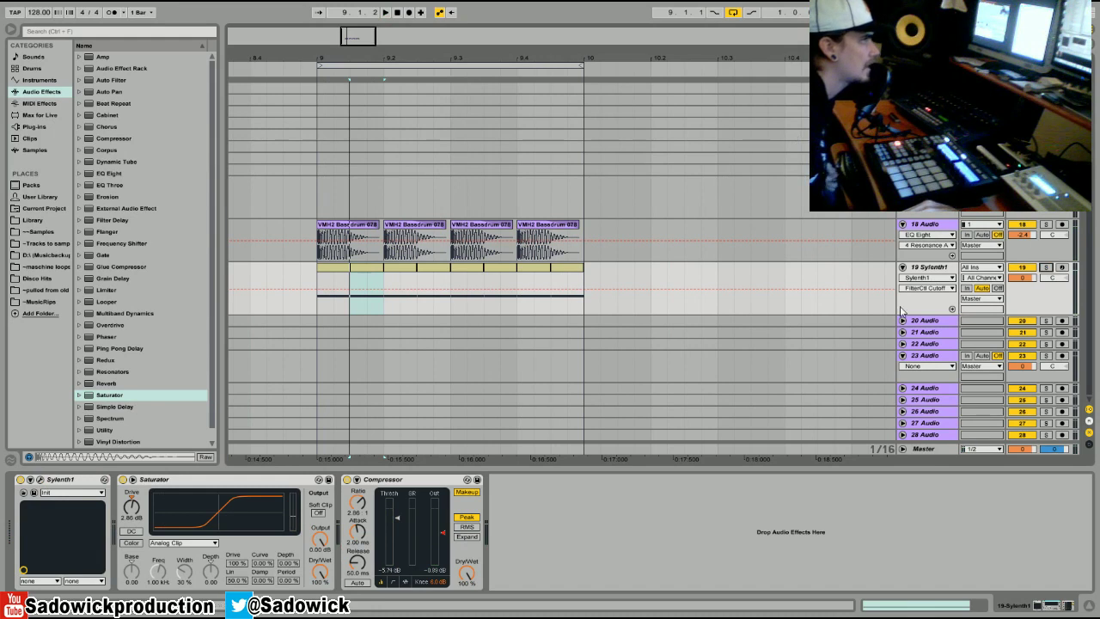
{"action": "left_click", "coordinate": [935, 225]}
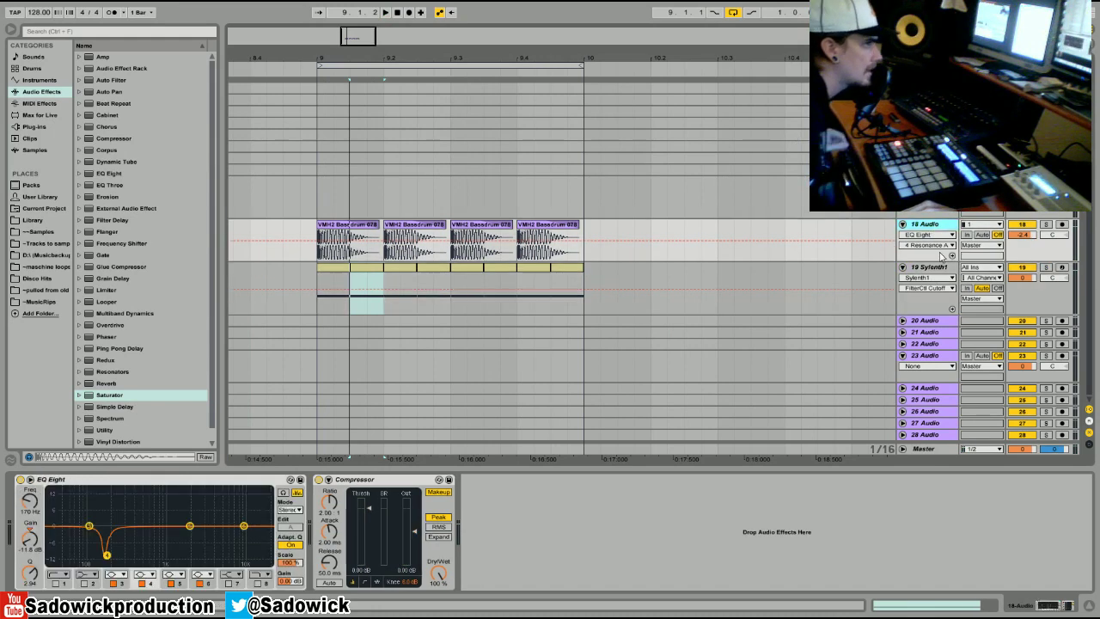
{"action": "left_click", "coordinate": [937, 272]}
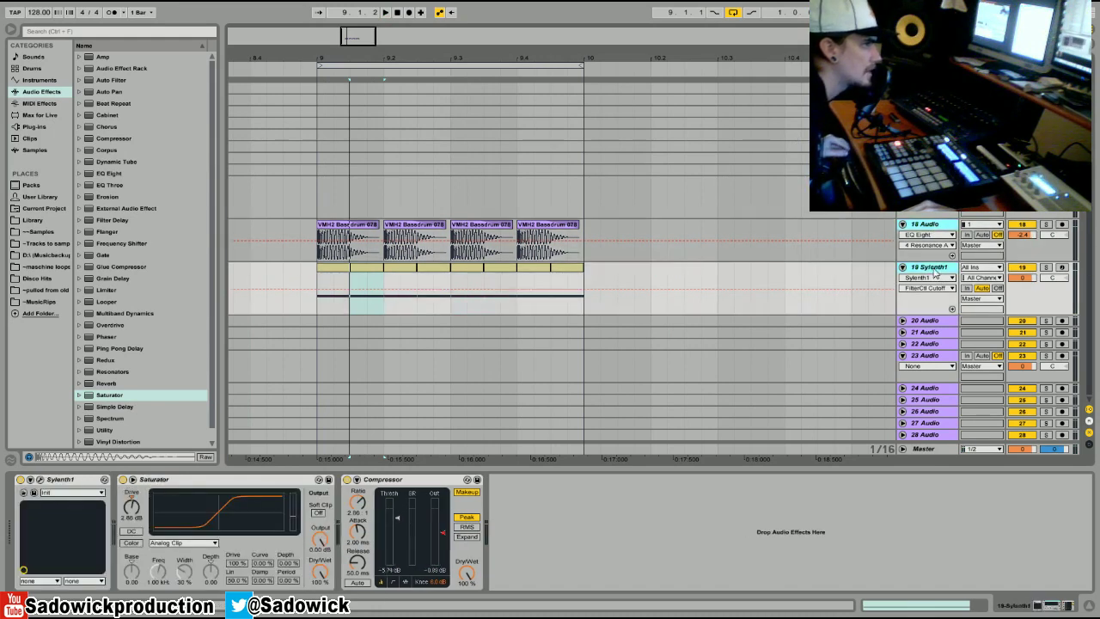
{"action": "right_click", "coordinate": [933, 226]}
{"action": "left_click", "coordinate": [959, 315]}
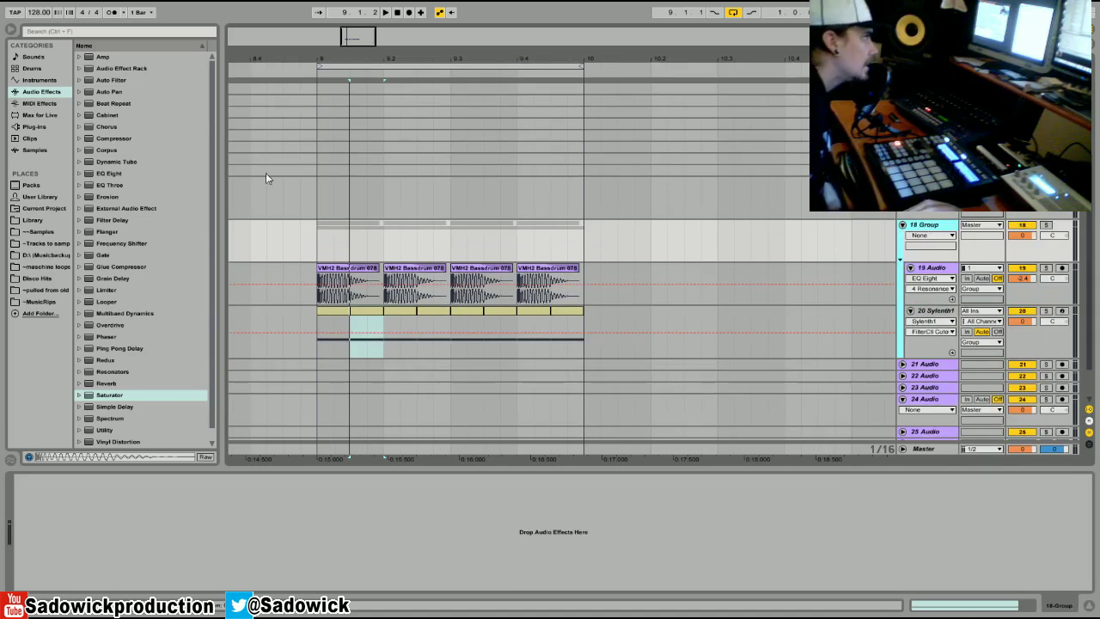
- Add a Glue Compressor to the kick and bass group track and audition the loop through it
{"action": "left_click_drag", "start_coordinate": [115, 269], "coordinate": [86, 516]}
{"action": "key", "text": "space"}
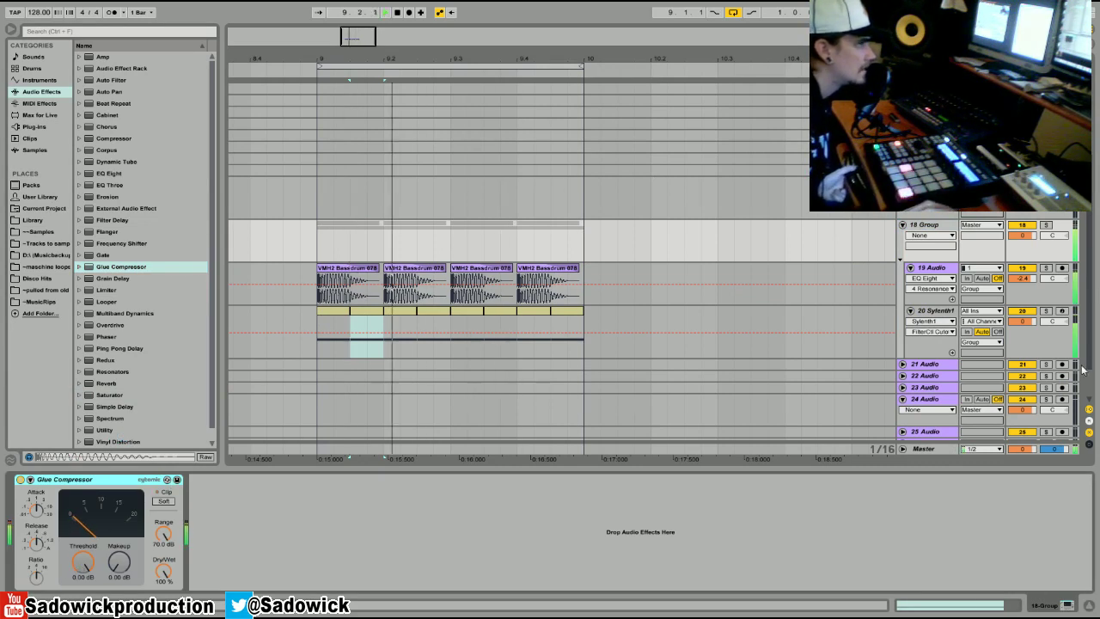
{"action": "left_click", "coordinate": [1024, 279]}
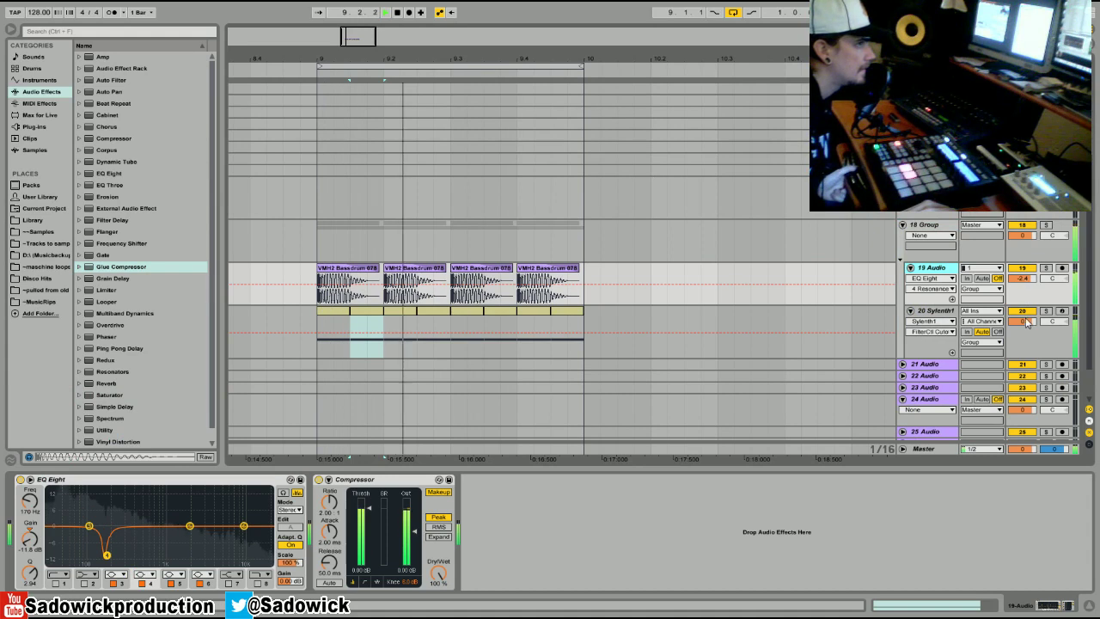
{"action": "key", "text": "space"}
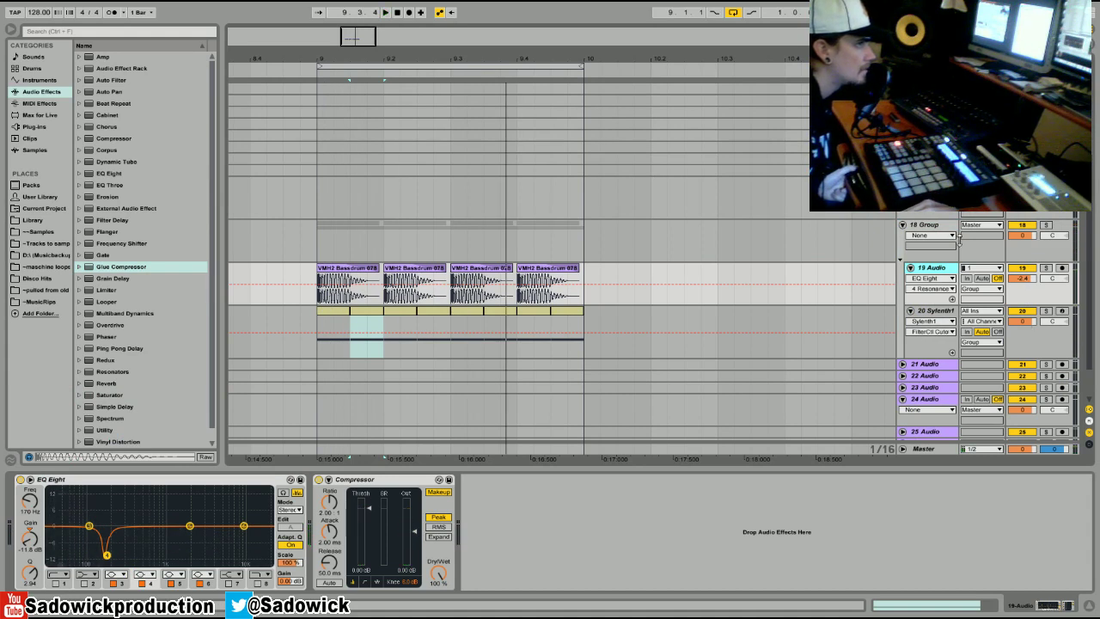
{"action": "right_click", "coordinate": [943, 228]}
{"action": "left_click", "coordinate": [1014, 387]}
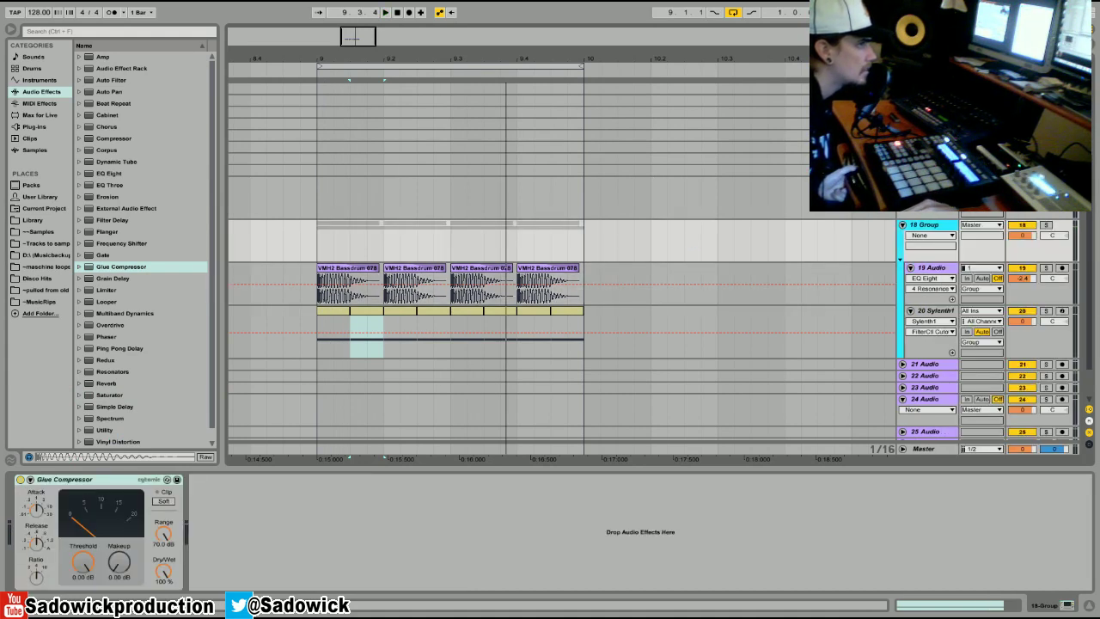
{"action": "left_click", "coordinate": [929, 265]}
{"action": "left_click", "coordinate": [935, 225]}
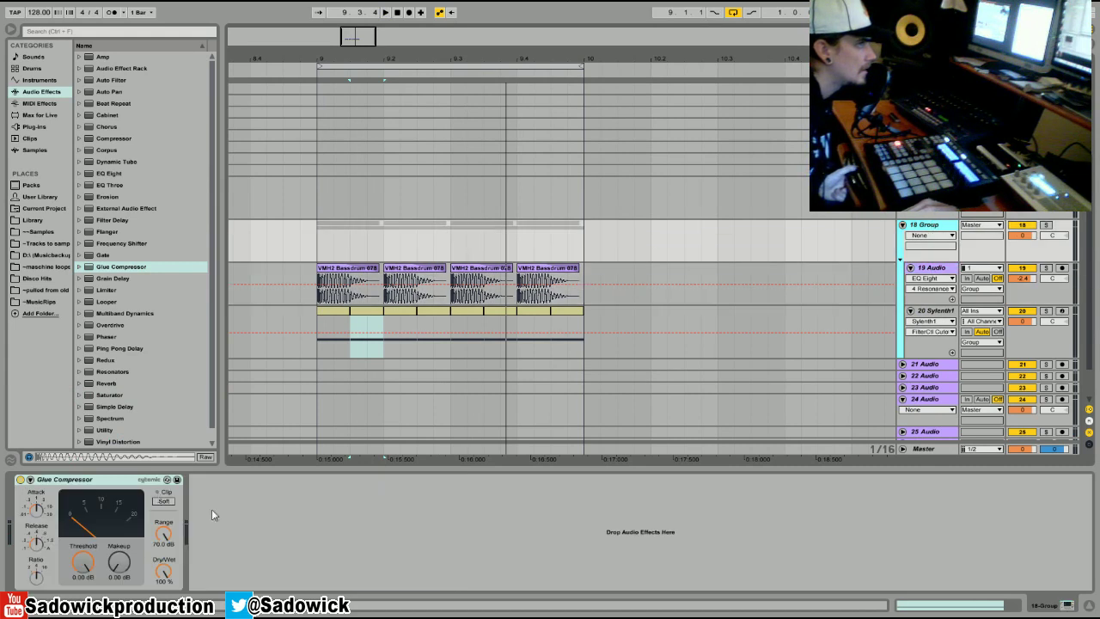
- Bypass the group's Glue Compressor and play the Sylenth1 track in solo
{"action": "left_click", "coordinate": [20, 480]}
{"action": "left_click", "coordinate": [1046, 312]}
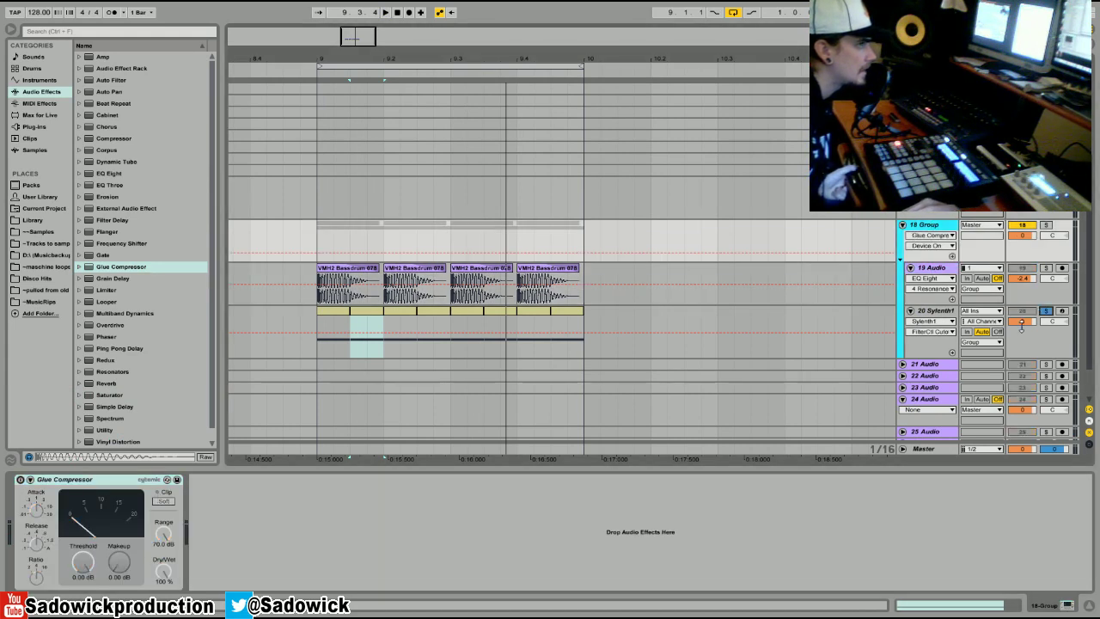
{"action": "key", "text": "space"}
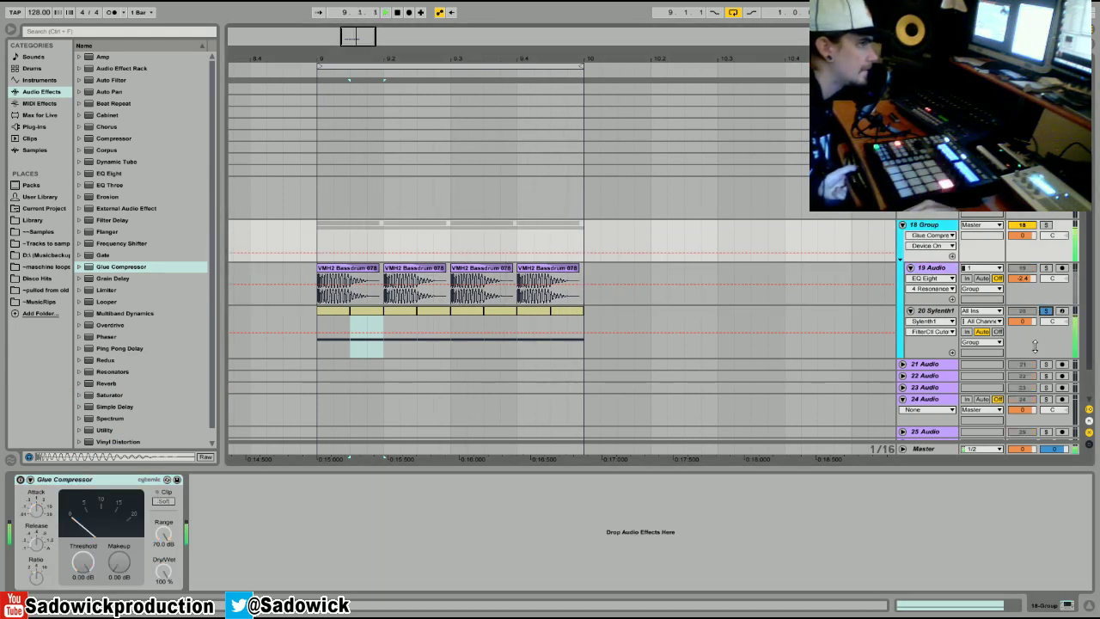
- Turn off makeup gain on the Sylenth1 track's Compressor and raise its threshold
{"action": "left_click", "coordinate": [383, 335]}
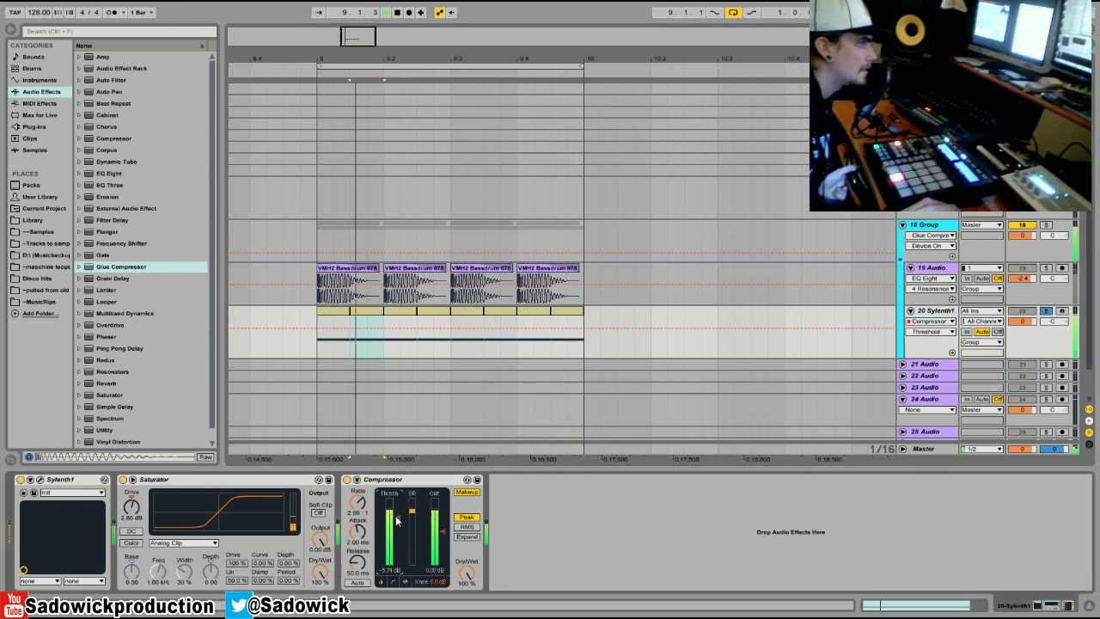
{"action": "left_click", "coordinate": [467, 493]}
{"action": "left_click", "coordinate": [398, 517]}
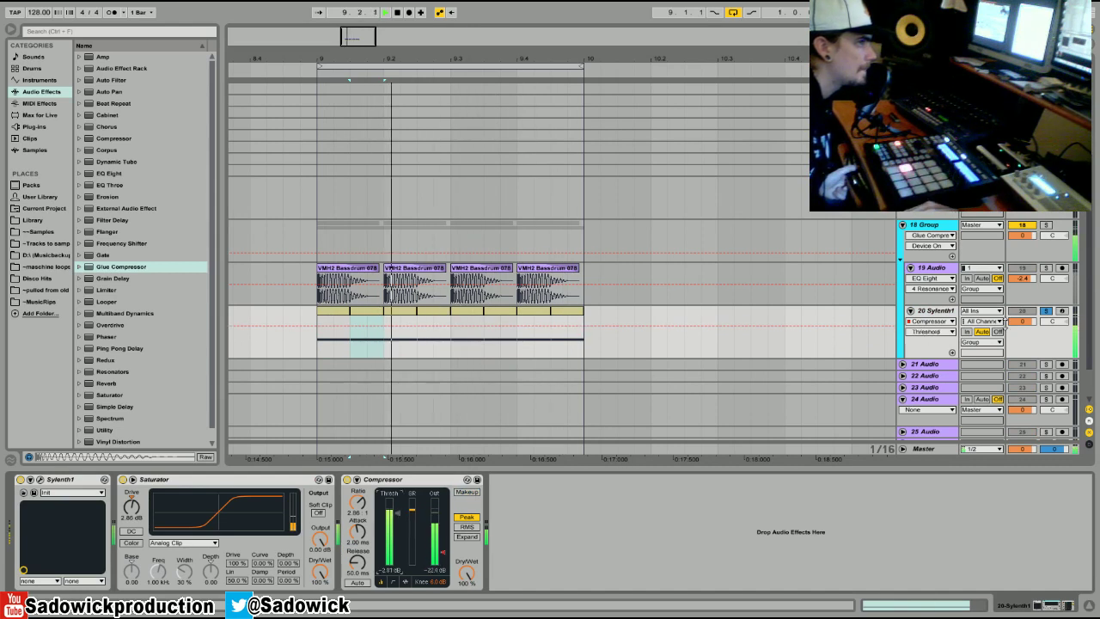
- Solo the kick track and, in its EQ Eight, dip band 5 slightly and cut band 4 at 147 Hz by -15.0 dB
{"action": "left_click", "coordinate": [1046, 268]}
{"action": "left_click", "coordinate": [1037, 294]}
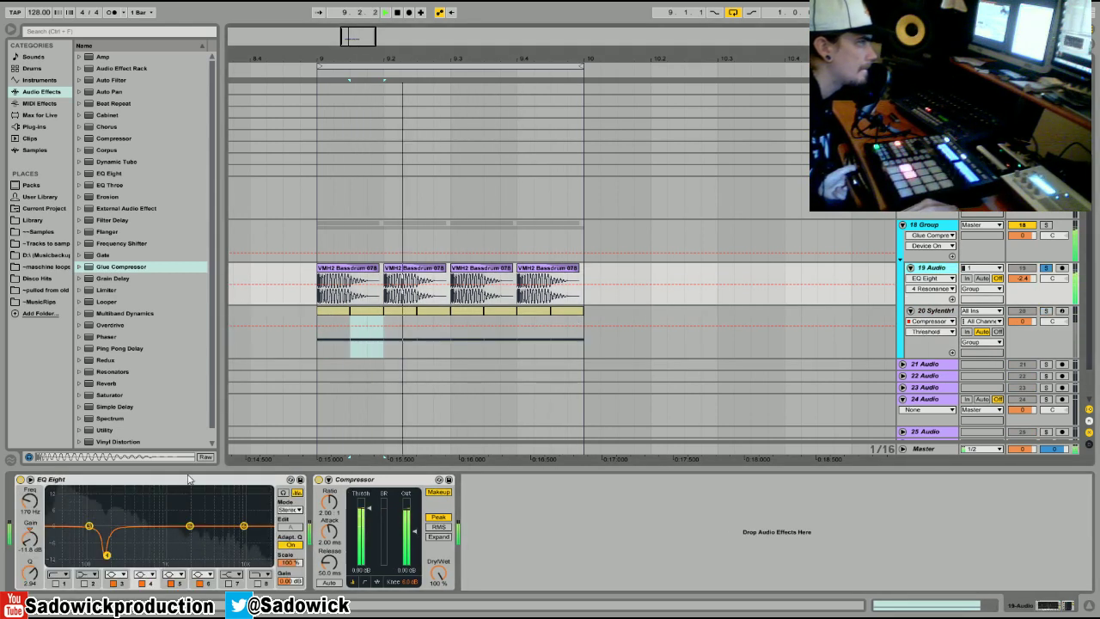
{"action": "left_click_drag", "start_coordinate": [190, 526], "coordinate": [179, 534]}
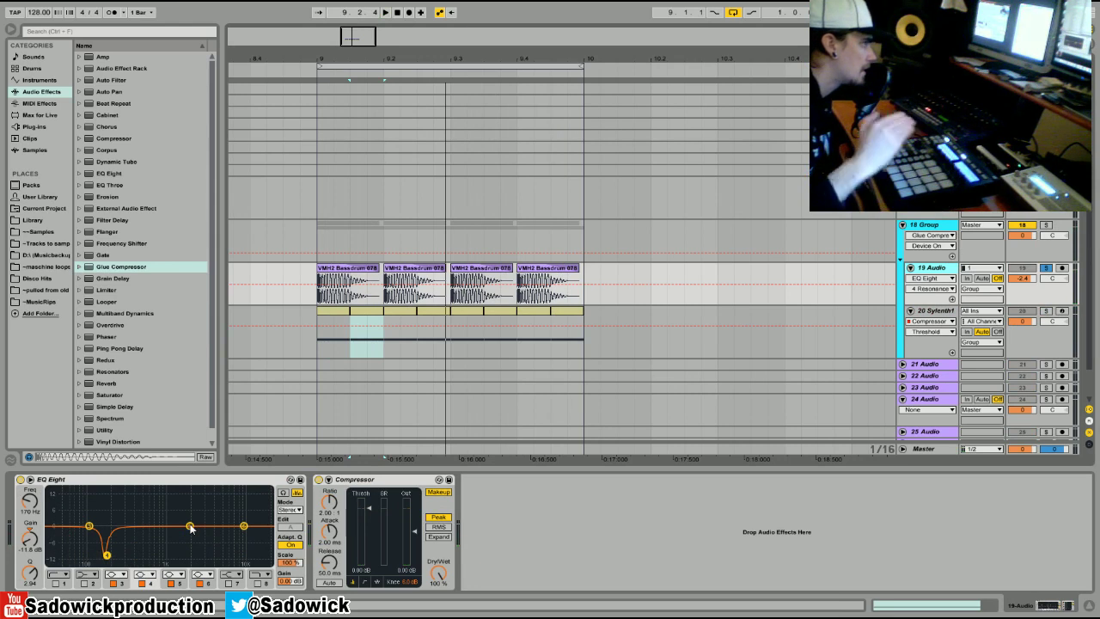
{"action": "left_click_drag", "start_coordinate": [107, 555], "coordinate": [107, 563]}
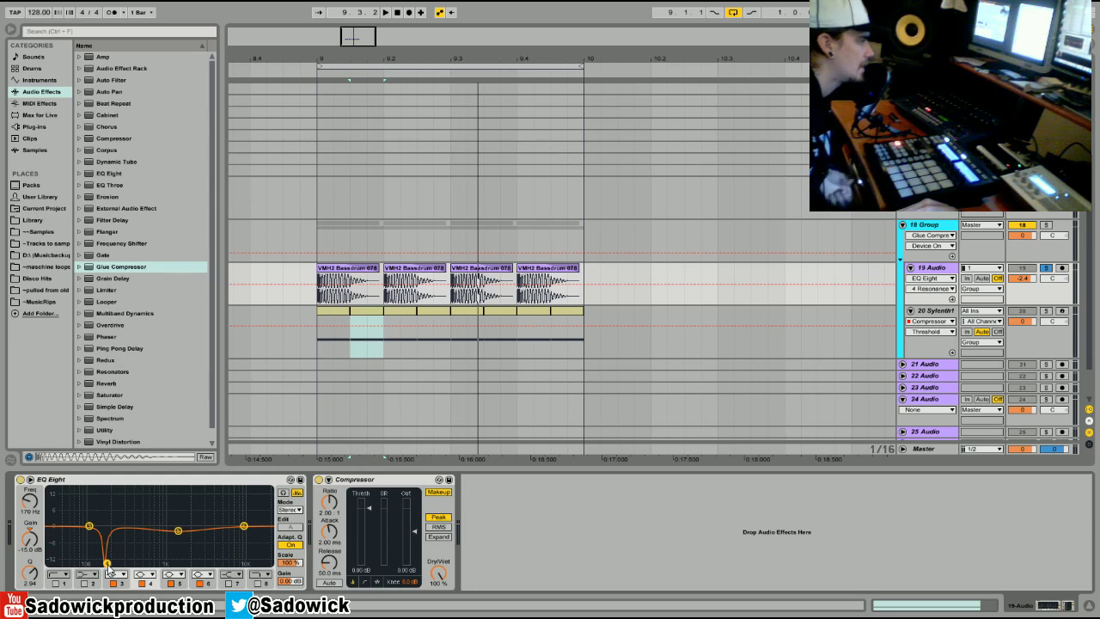
{"action": "left_click_drag", "start_coordinate": [107, 565], "coordinate": [101, 563]}
{"action": "key", "text": "space"}
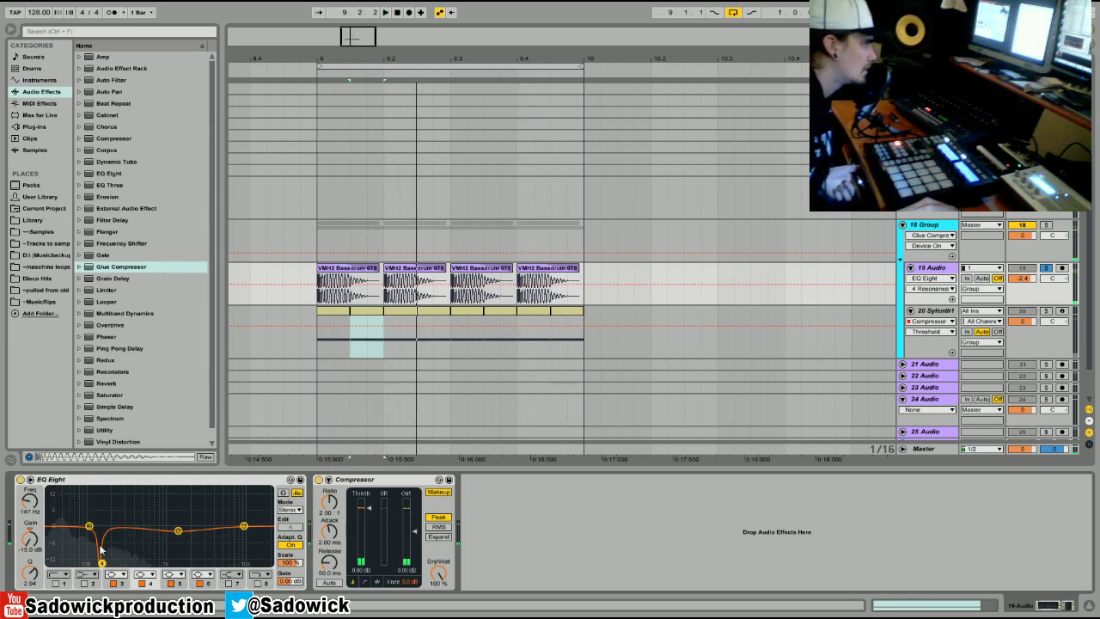
- Unsolo the kick, re-enable the group's Glue Compressor and set its threshold to -3.49 dB with a changed ratio
{"action": "left_click", "coordinate": [1048, 269]}
{"action": "left_click", "coordinate": [1043, 245]}
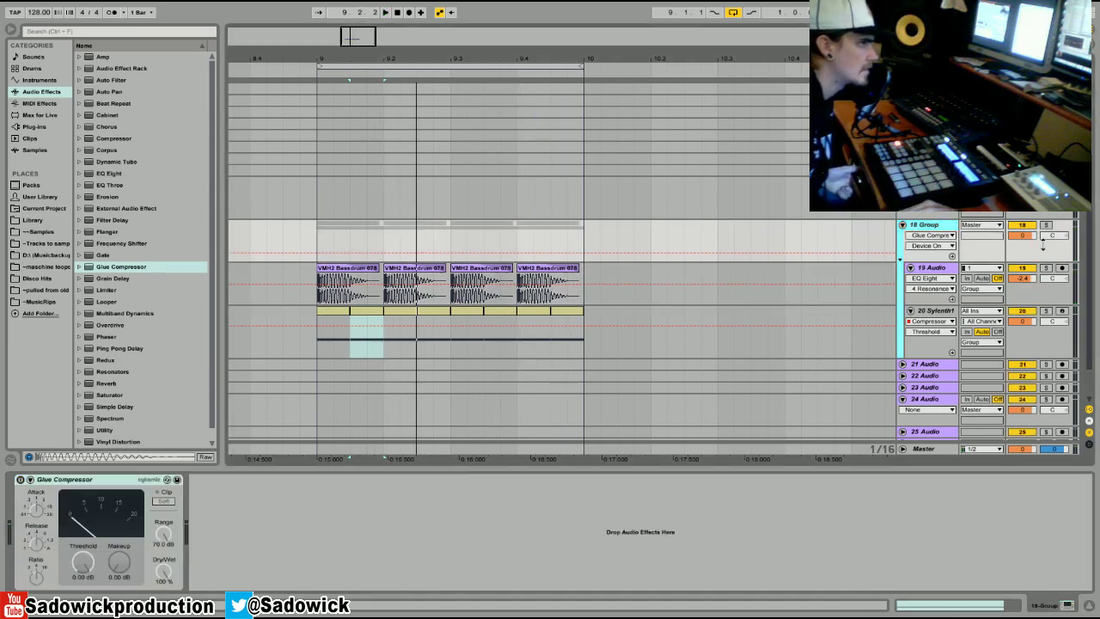
{"action": "key", "text": "space"}
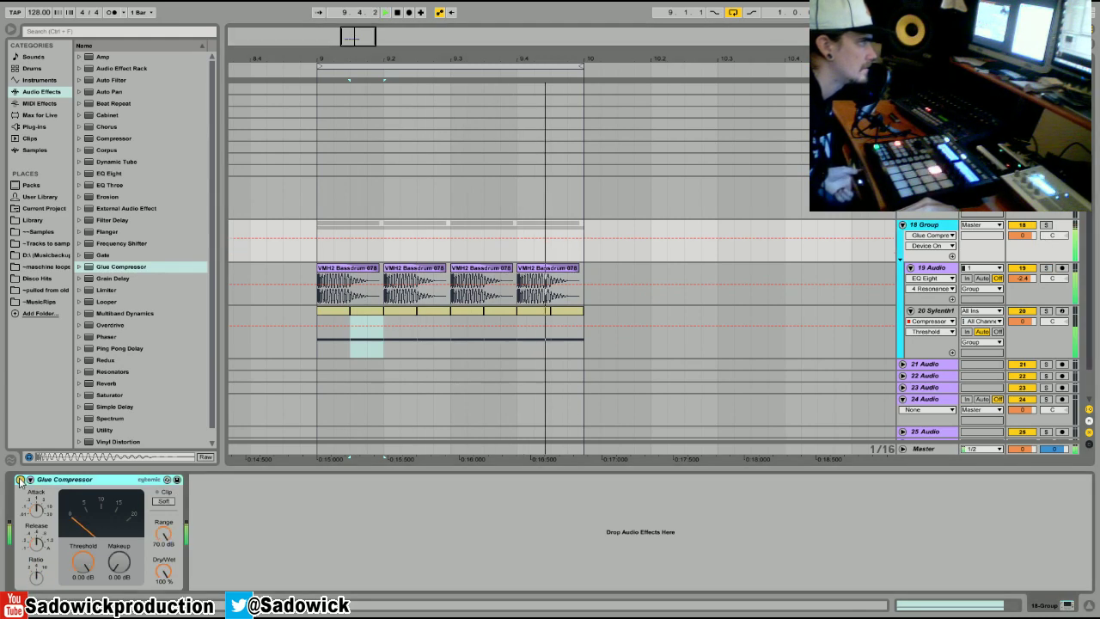
{"action": "mouse_move", "coordinate": [82, 563]}
{"action": "left_mouse_down"}
{"action": "mouse_move", "coordinate": [83, 575]}
{"action": "mouse_move", "coordinate": [83, 561]}
{"action": "left_mouse_up"}
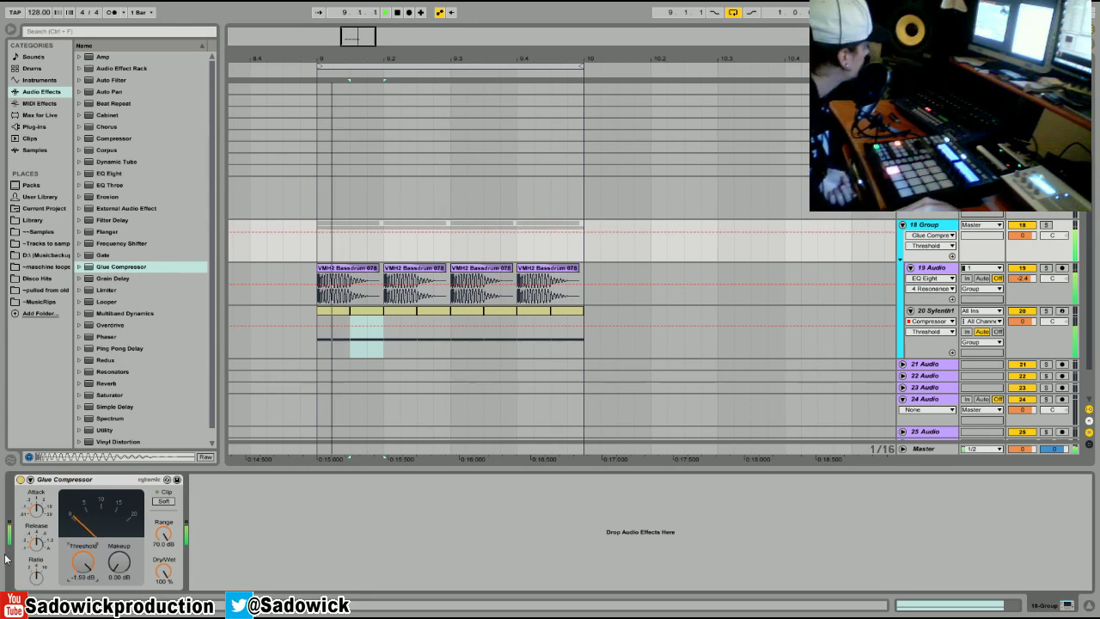
{"action": "left_click", "coordinate": [36, 574]}
{"action": "left_click_drag", "start_coordinate": [86, 565], "coordinate": [86, 569]}
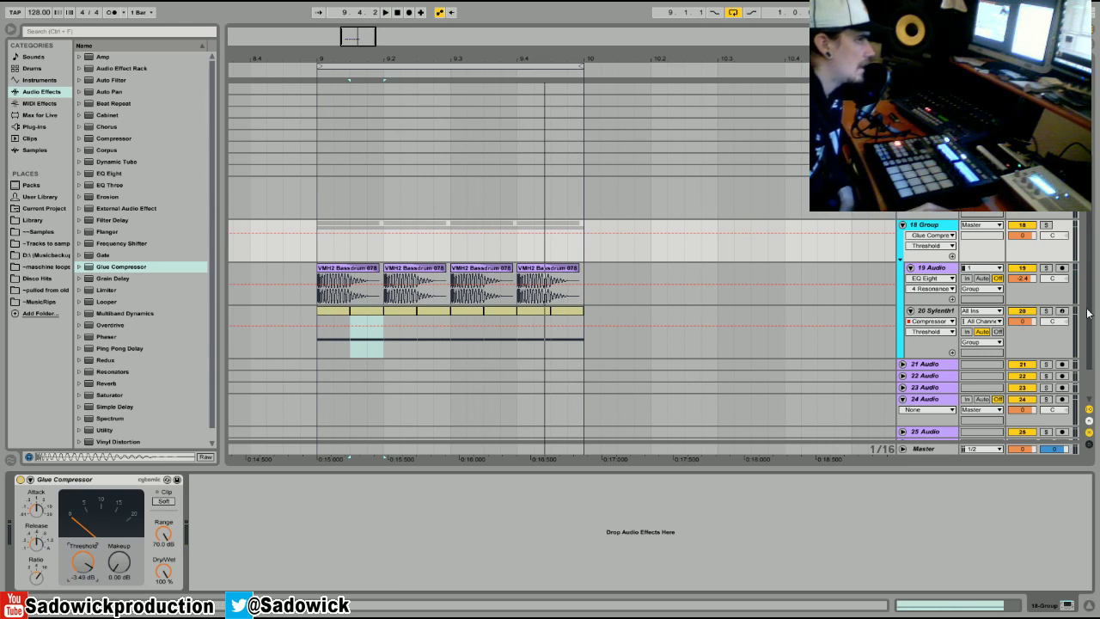
- Add a low-pass Auto Filter between the Sylenth1 track's Saturator and Compressor and lower its frequency to 1.74 kHz
{"action": "left_click", "coordinate": [1040, 339]}
{"action": "left_click_drag", "start_coordinate": [110, 80], "coordinate": [335, 543]}
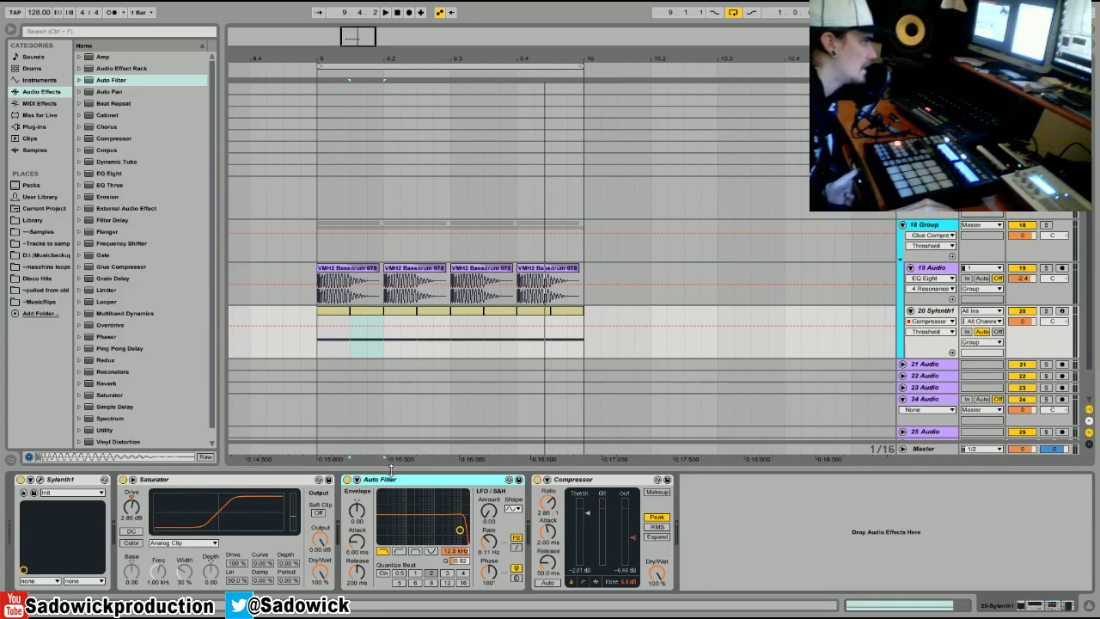
{"action": "key", "text": "space"}
{"action": "left_click_drag", "start_coordinate": [456, 552], "coordinate": [457, 587]}
{"action": "left_click", "coordinate": [416, 551]}
{"action": "left_click", "coordinate": [384, 551]}
{"action": "left_click", "coordinate": [456, 551]}
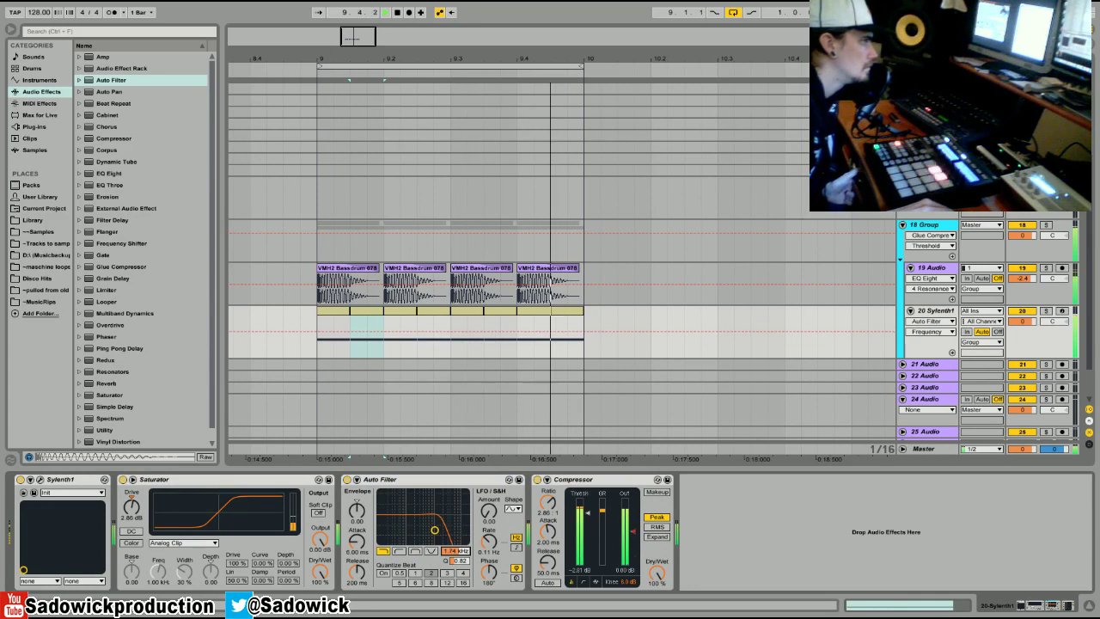
- Compare the bass with and without the Auto Filter, raise its frequency to 11.9 kHz and leave it bypassed
{"action": "left_click", "coordinate": [347, 480]}
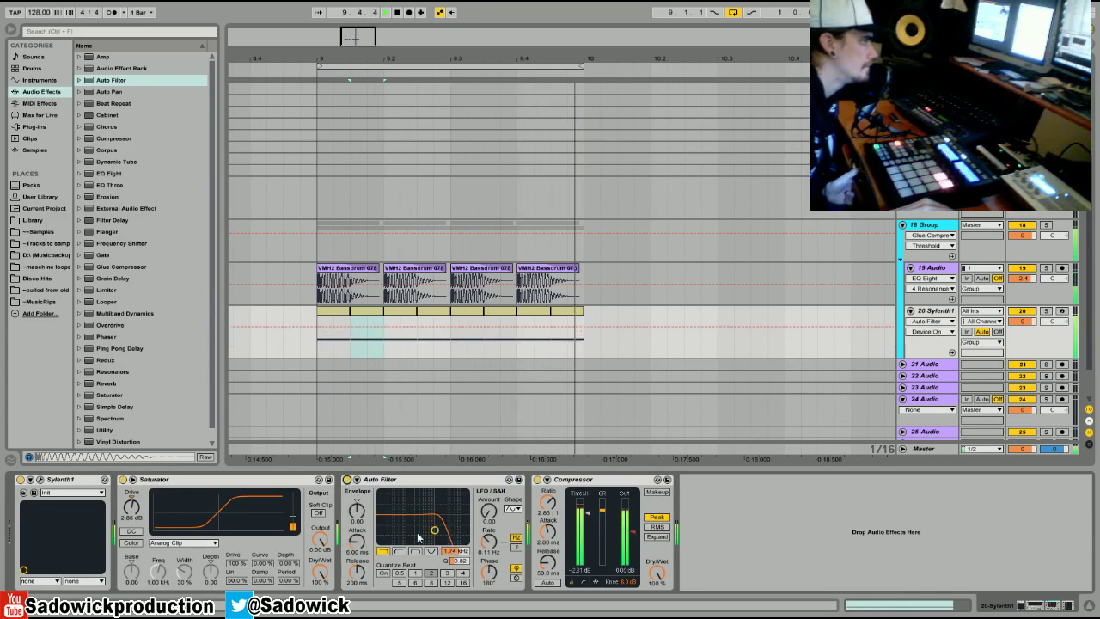
{"action": "left_click", "coordinate": [347, 479]}
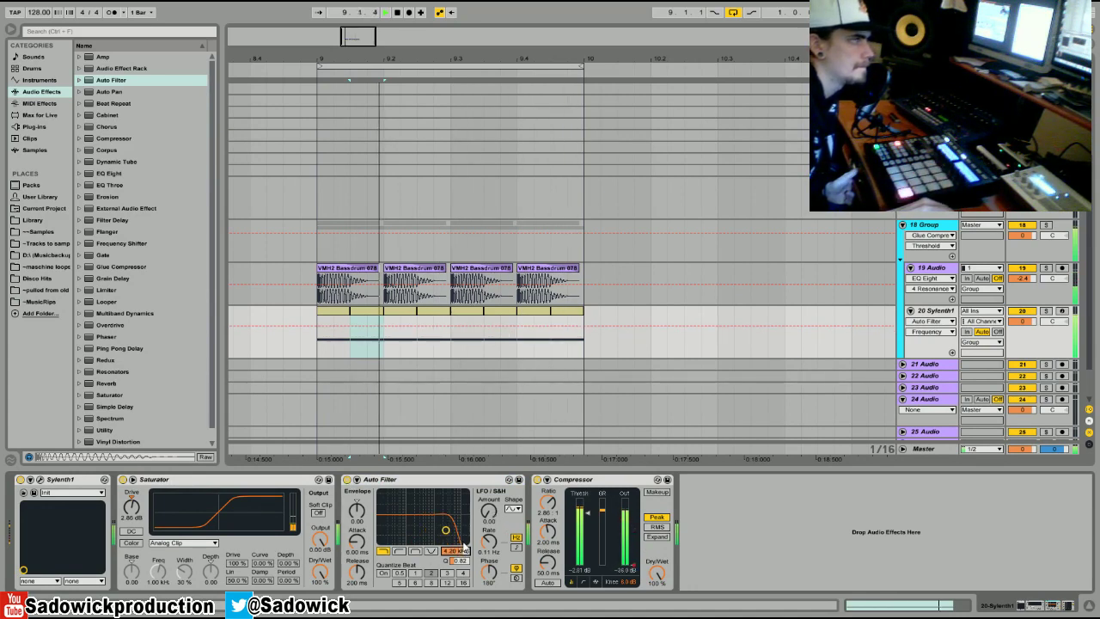
{"action": "left_click", "coordinate": [348, 480]}
{"action": "left_click", "coordinate": [348, 480]}
{"action": "left_click", "coordinate": [348, 480]}
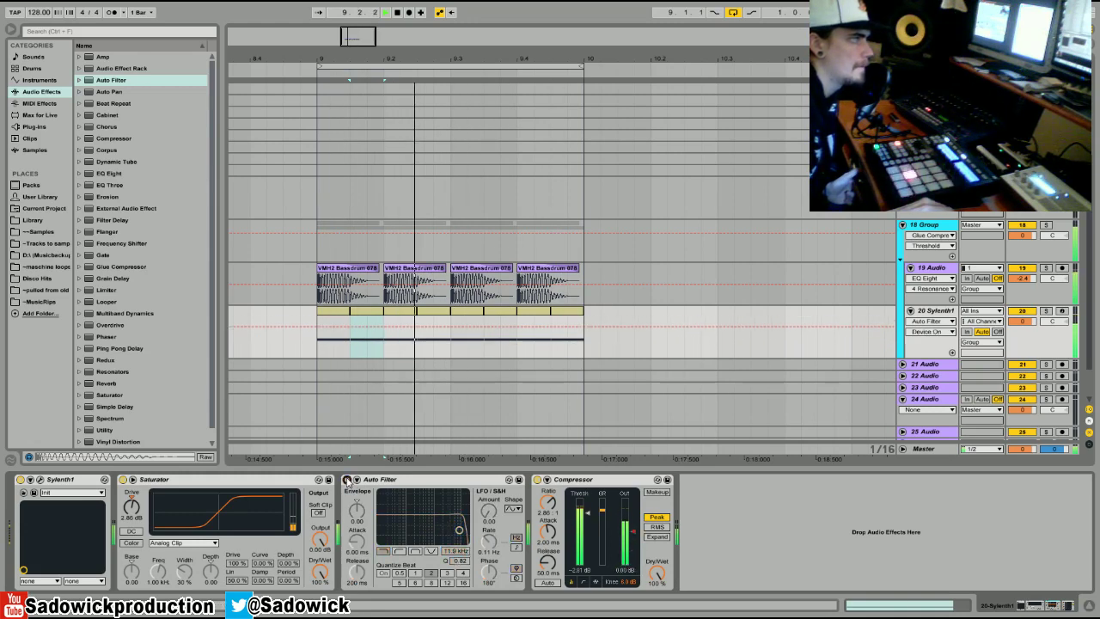
- Insert an EQ Eight before the Sylenth1 track's Compressor, cut band 3 deeply, dip band 4 slightly and lower band 6 at 11.4 kHz
{"action": "left_click_drag", "start_coordinate": [107, 176], "coordinate": [590, 538]}
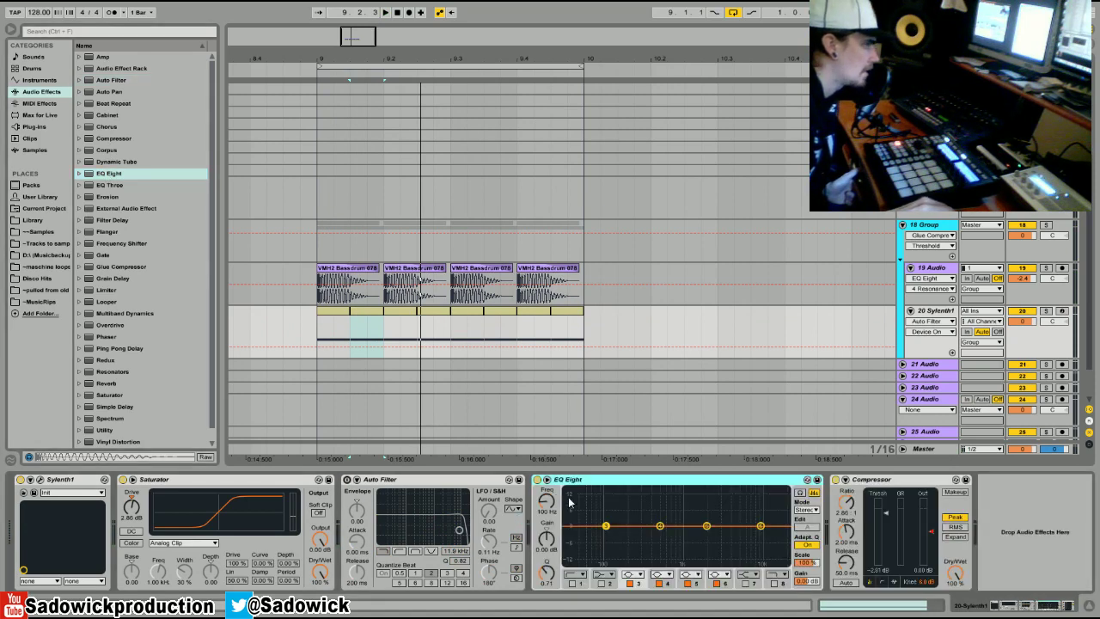
{"action": "key", "text": "space"}
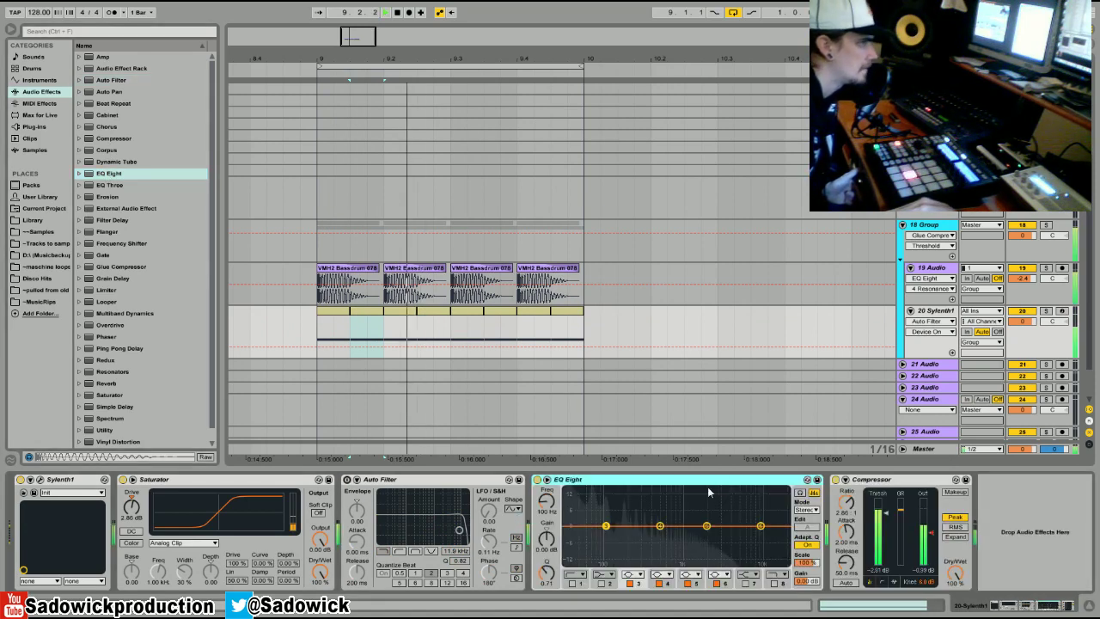
{"action": "left_click_drag", "start_coordinate": [607, 527], "coordinate": [617, 557]}
{"action": "left_click_drag", "start_coordinate": [660, 527], "coordinate": [765, 540]}
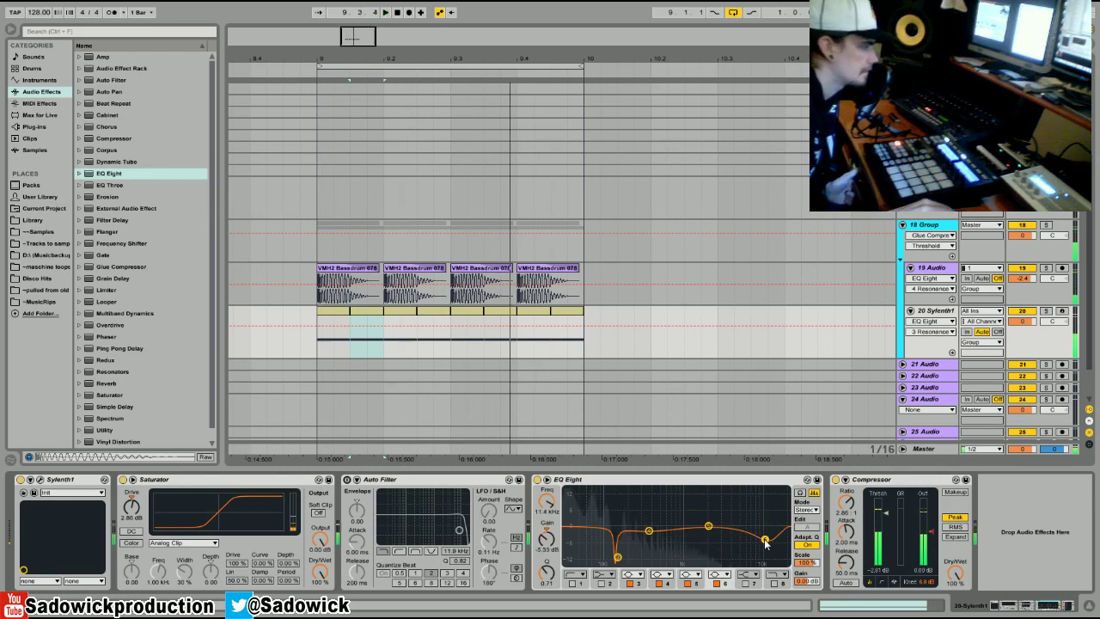